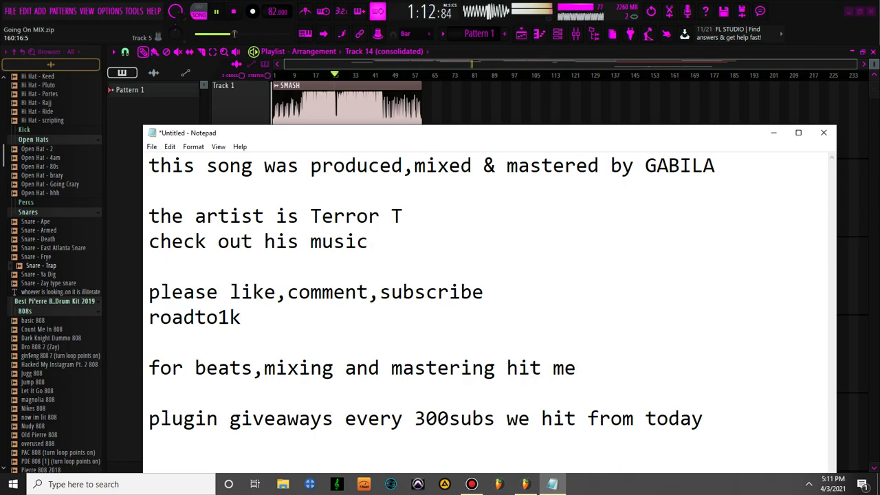
Finish the credits line with 'hit me up', add the contact e-mail below, and minimize Notepad.
{"action": "type", "text": "up"}
{"action": "key", "text": "Return"}
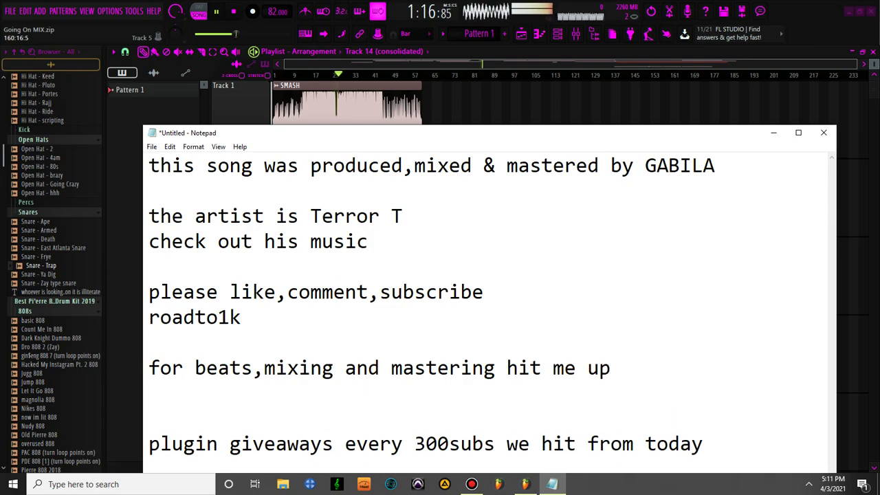
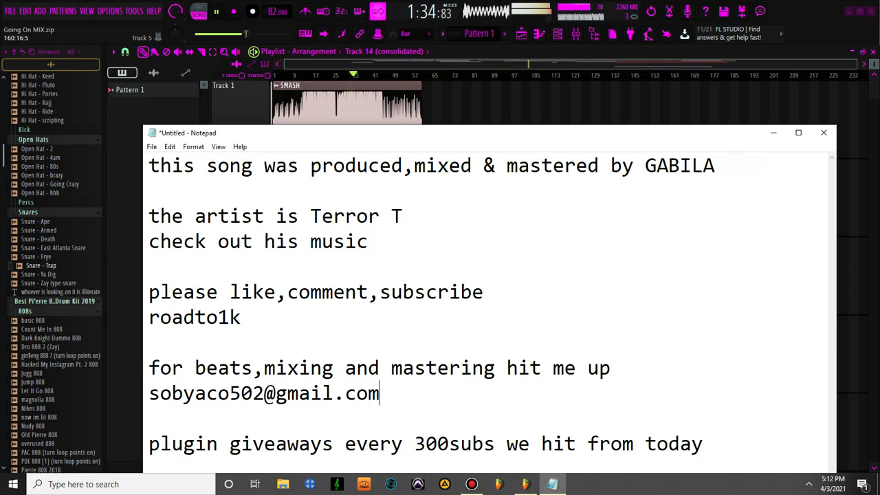
{"action": "left_click", "coordinate": [773, 132]}
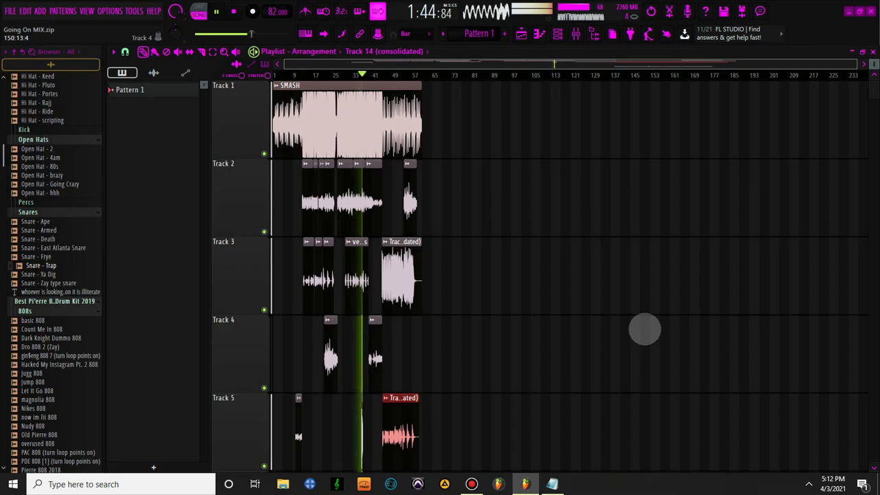
Open the mixer to inserts 1–16, restart the song near bar 9, and reopen the mixer.
{"action": "left_click", "coordinate": [574, 33]}
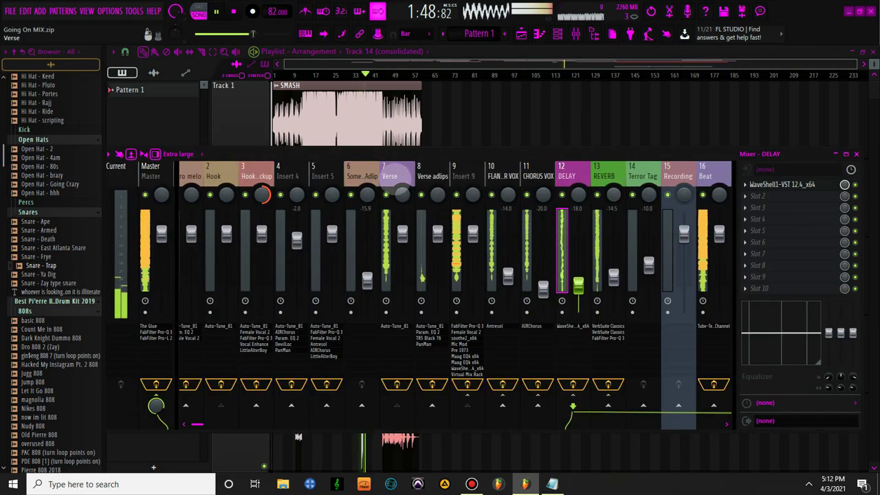
{"action": "left_click_drag", "start_coordinate": [197, 422], "coordinate": [196, 425]}
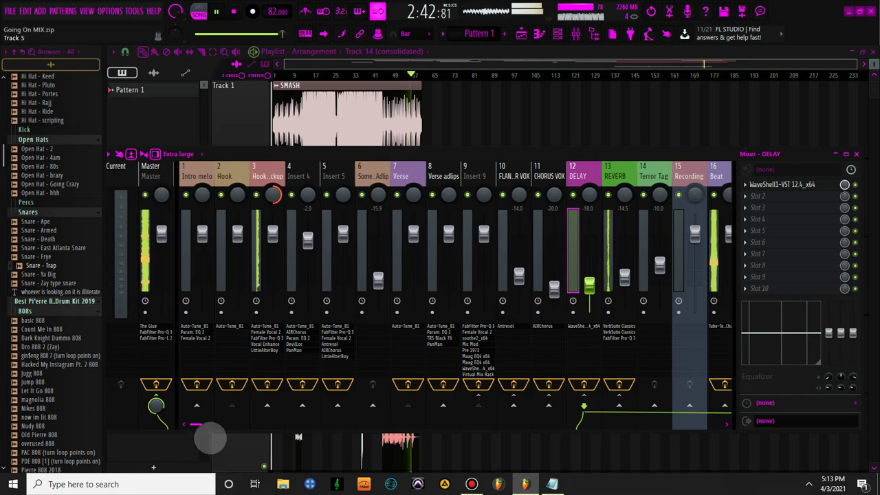
{"action": "scroll", "coordinate": [196, 425], "scroll_direction": "down", "scroll_amount": 4}
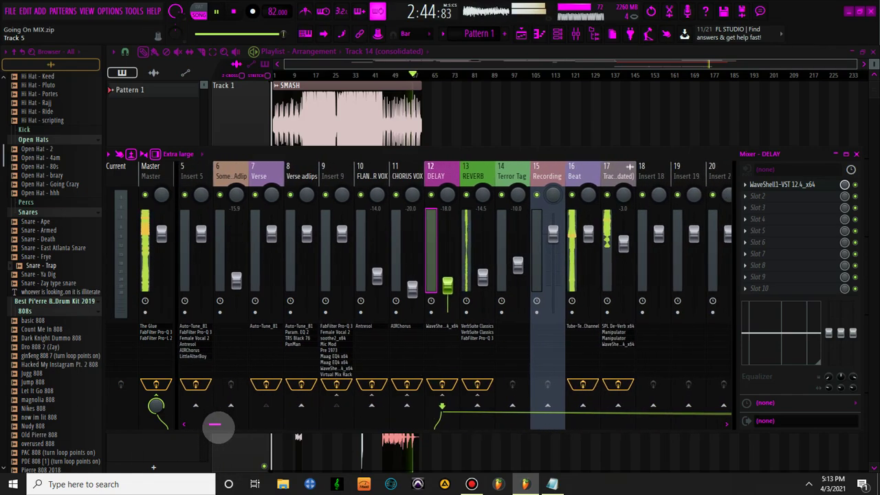
{"action": "left_click_drag", "start_coordinate": [214, 424], "coordinate": [196, 424]}
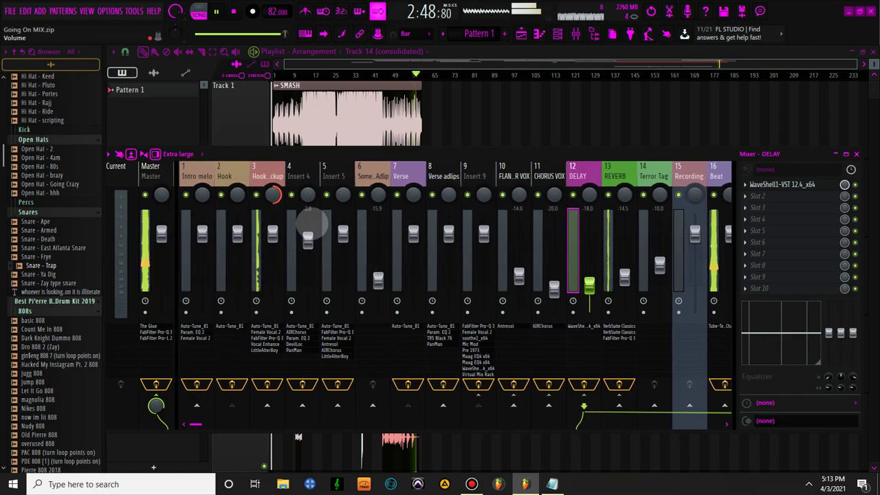
{"action": "key", "text": "F9"}
{"action": "left_click_drag", "start_coordinate": [289, 74], "coordinate": [297, 74]}
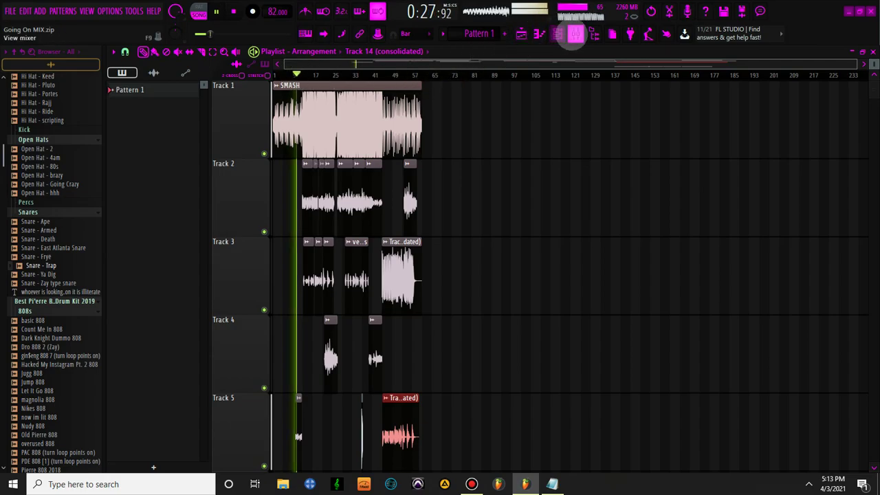
{"action": "left_click", "coordinate": [575, 33]}
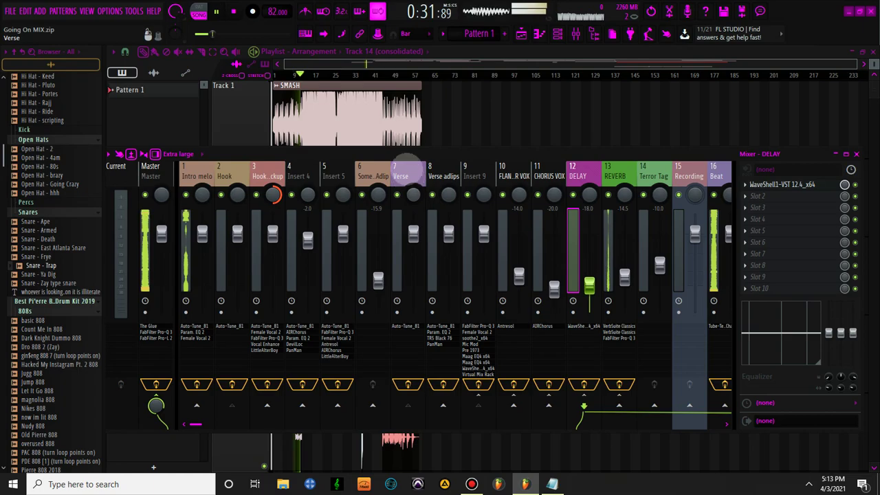
Show the Verse insert's Auto-Tune 8 settings, then close them.
{"action": "left_click", "coordinate": [406, 173]}
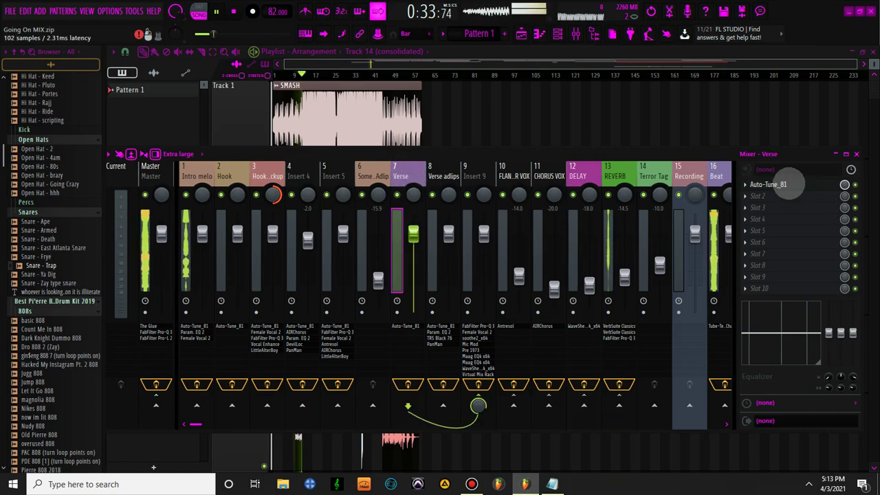
{"action": "left_click", "coordinate": [791, 184]}
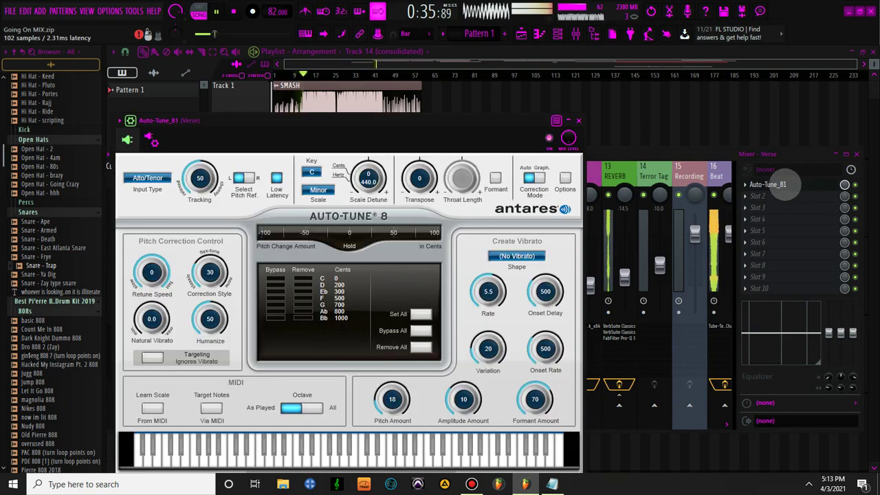
{"action": "left_click", "coordinate": [578, 120]}
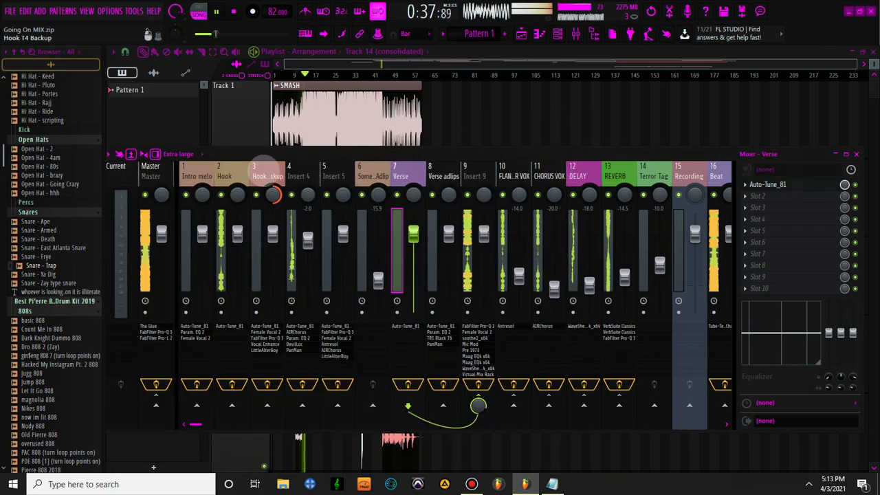
Show the Hook insert's Auto-Tune 8 window, reposition it, then close it.
{"action": "left_click", "coordinate": [224, 172]}
{"action": "left_click", "coordinate": [806, 184]}
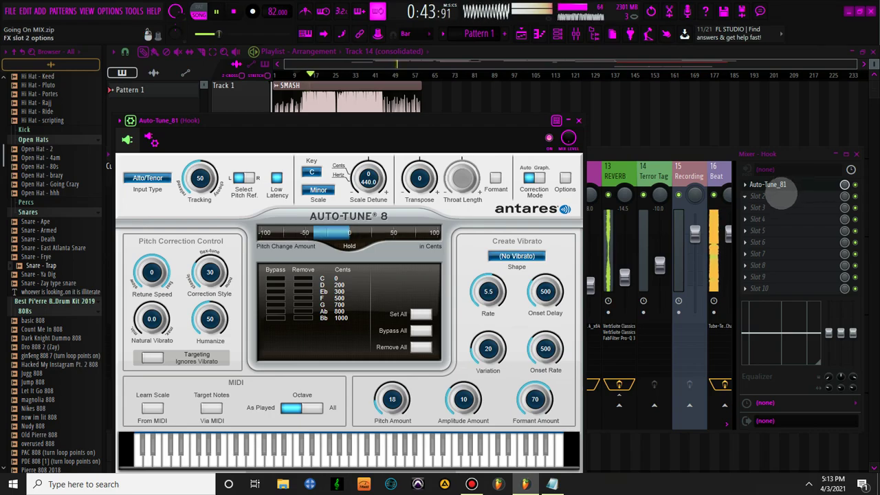
{"action": "left_click_drag", "start_coordinate": [473, 121], "coordinate": [495, 101]}
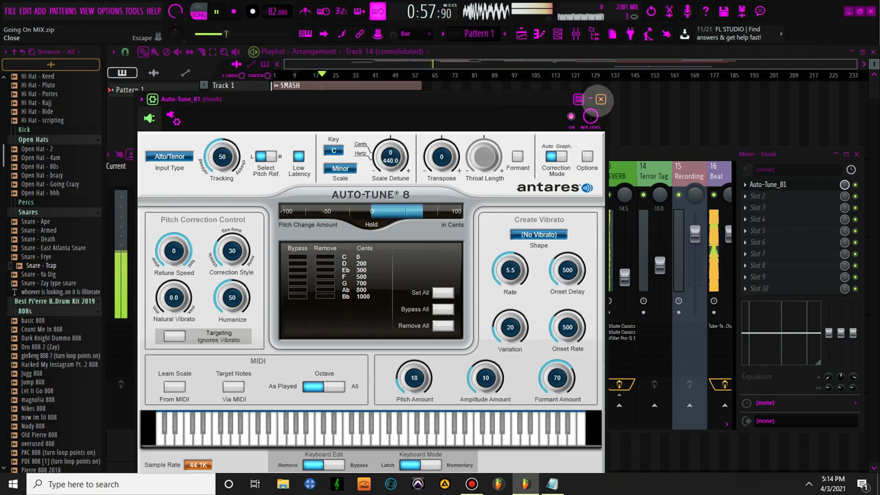
{"action": "left_click", "coordinate": [601, 99]}
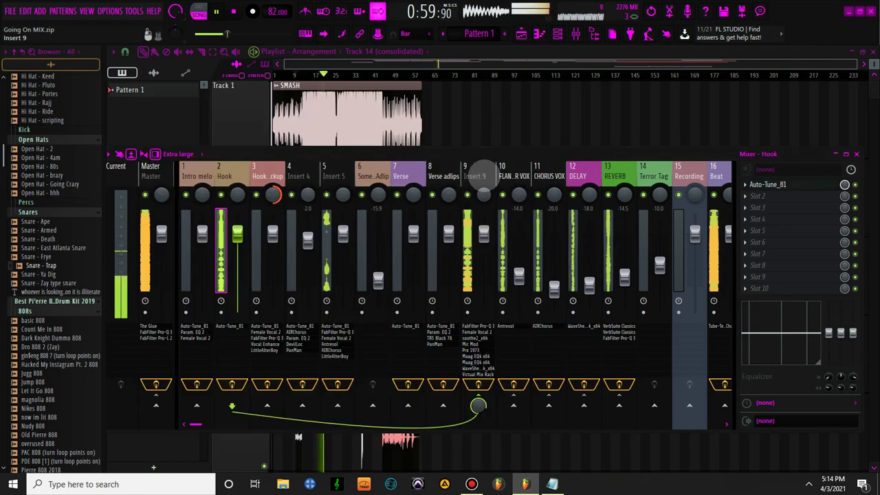
Select Insert 9 and review its Pro-Q 3 and Female Vocal 2 Tube-Tech compressor windows.
{"action": "left_click", "coordinate": [480, 169]}
{"action": "left_click", "coordinate": [772, 185]}
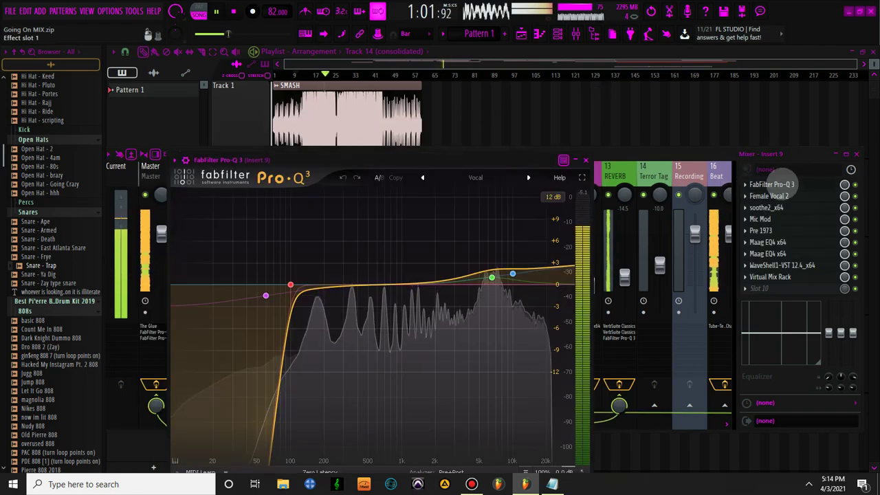
{"action": "left_click_drag", "start_coordinate": [480, 159], "coordinate": [503, 122]}
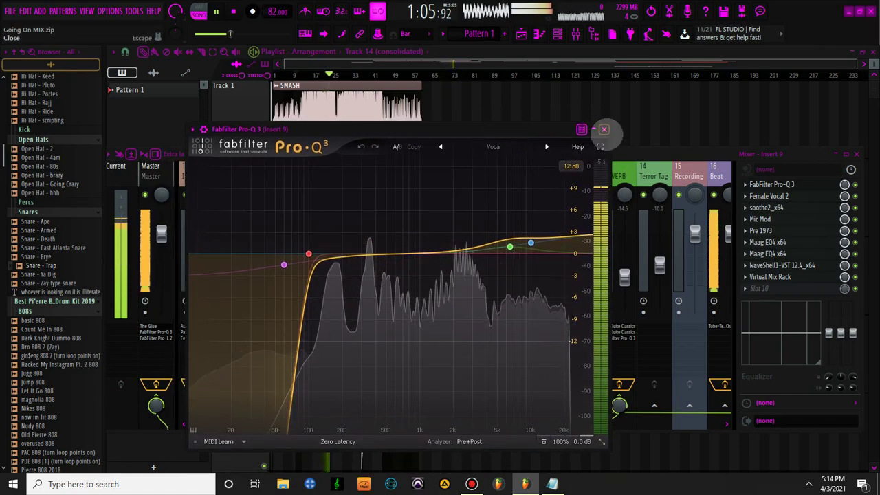
{"action": "left_click", "coordinate": [604, 129]}
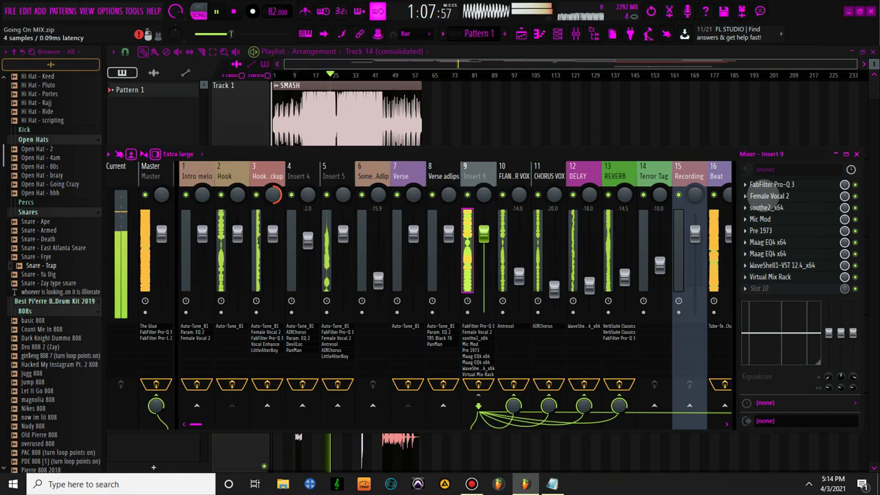
{"action": "left_click", "coordinate": [770, 196]}
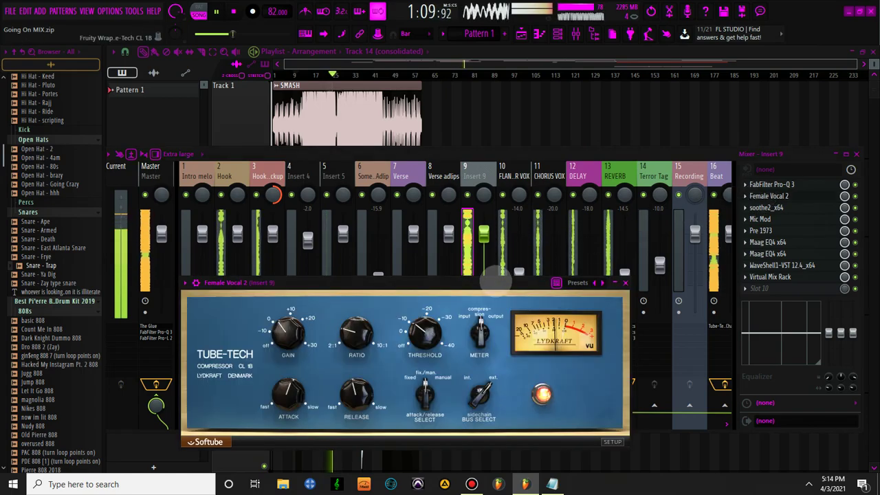
{"action": "left_click_drag", "start_coordinate": [497, 278], "coordinate": [500, 263]}
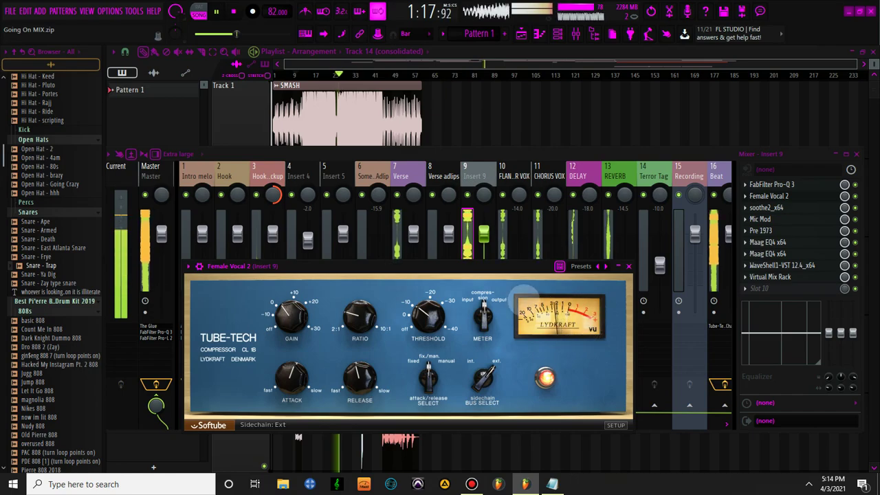
{"action": "left_click", "coordinate": [628, 267]}
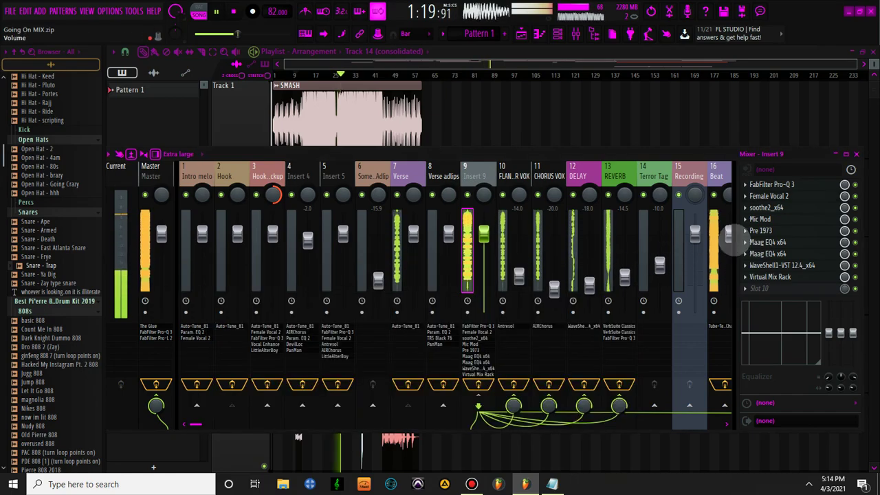
Review soothe2, Mic Mod and the Pre 1973 Male Vocal preset, then close Pre 1973.
{"action": "left_click", "coordinate": [771, 207]}
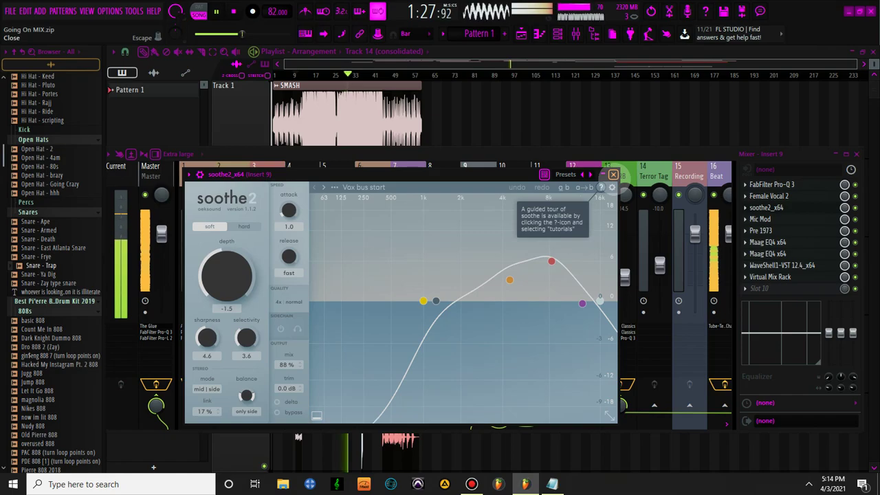
{"action": "left_click", "coordinate": [613, 174]}
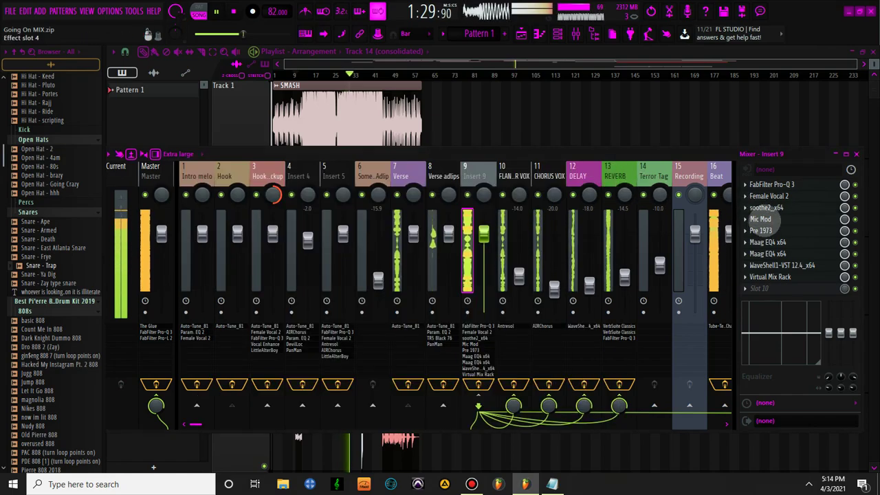
{"action": "left_click", "coordinate": [762, 219]}
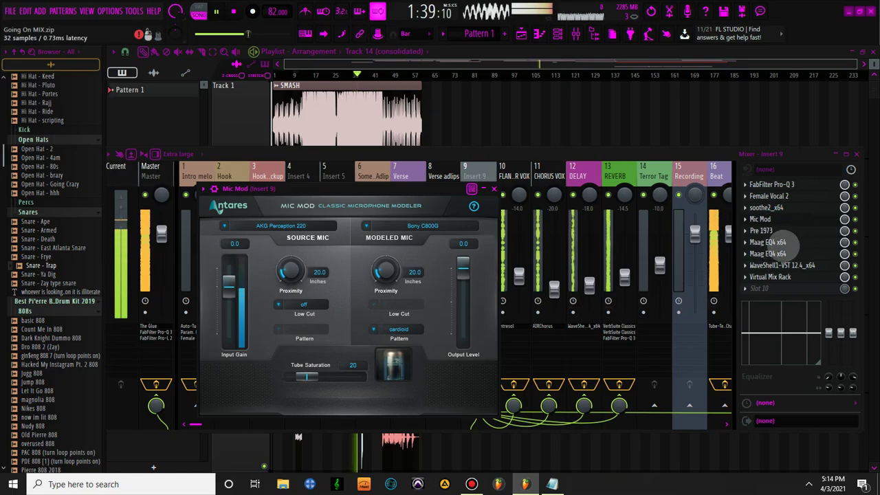
{"action": "left_click", "coordinate": [761, 230]}
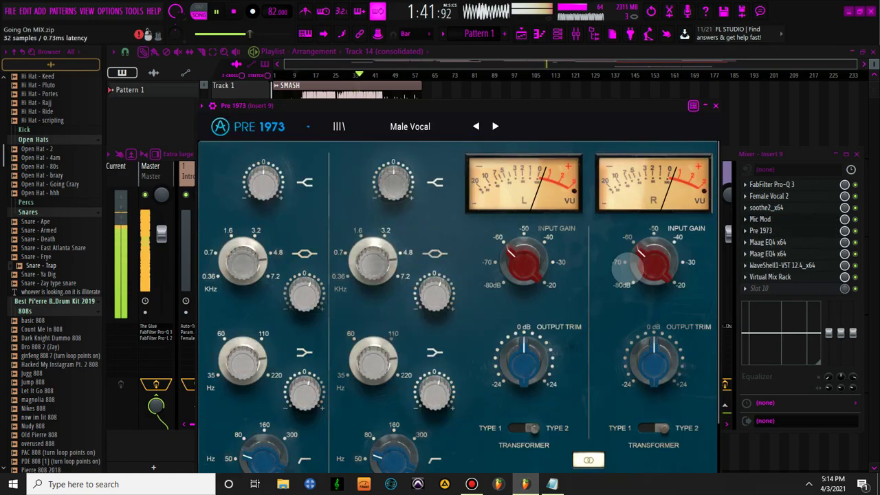
{"action": "left_click_drag", "start_coordinate": [536, 103], "coordinate": [550, 76]}
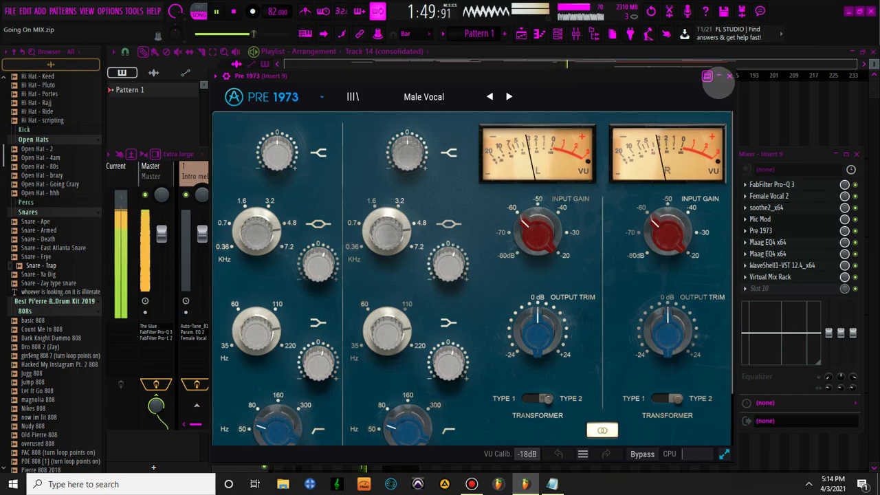
{"action": "left_click", "coordinate": [424, 96]}
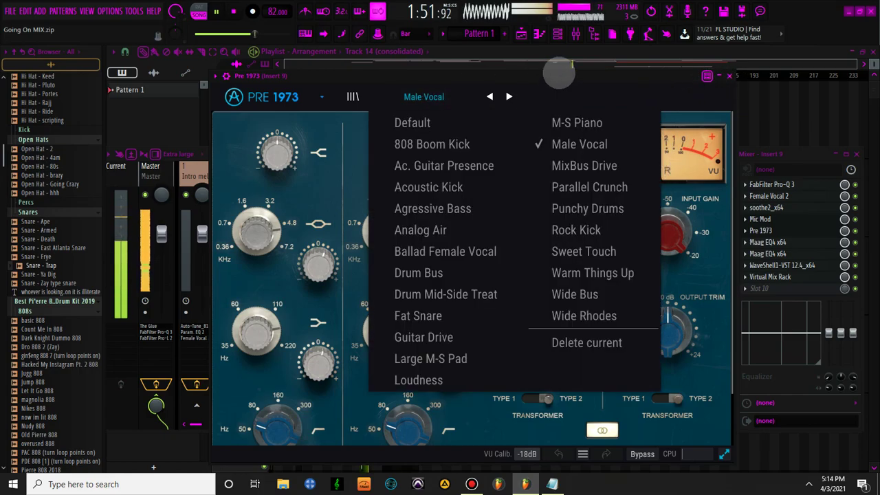
{"action": "left_click", "coordinate": [560, 74]}
{"action": "left_click", "coordinate": [730, 75]}
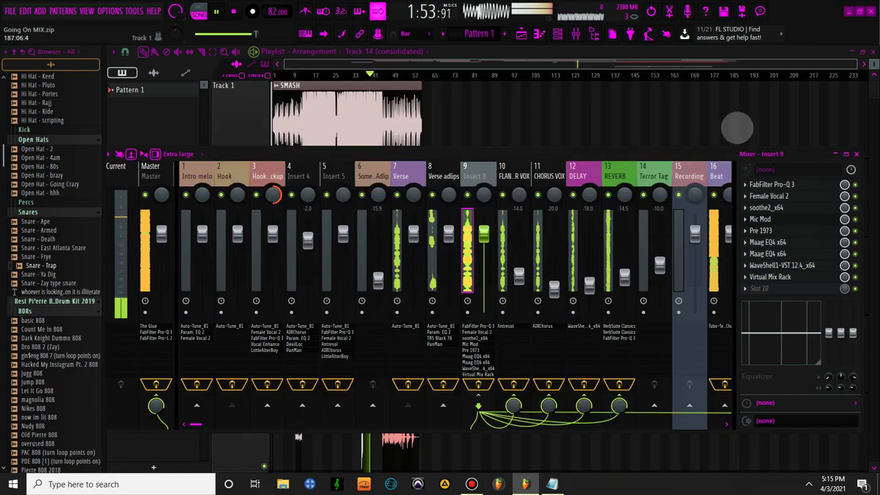
{"action": "left_click", "coordinate": [768, 242]}
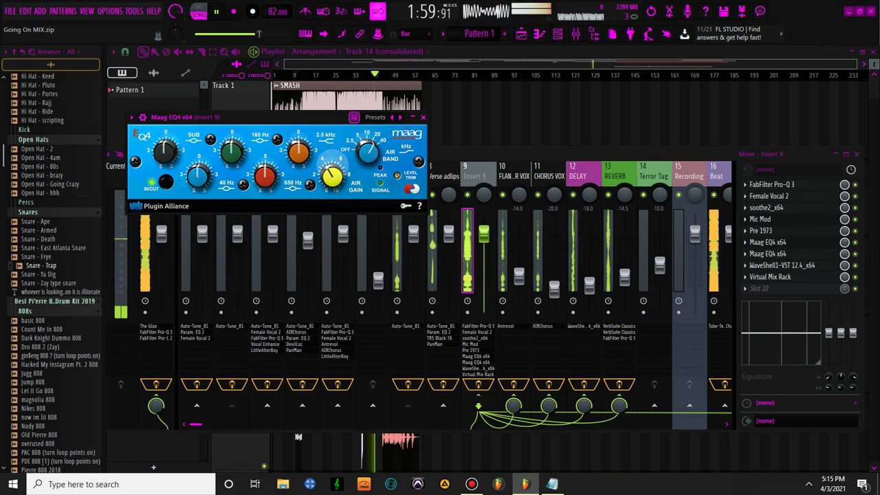
{"action": "left_click", "coordinate": [423, 117]}
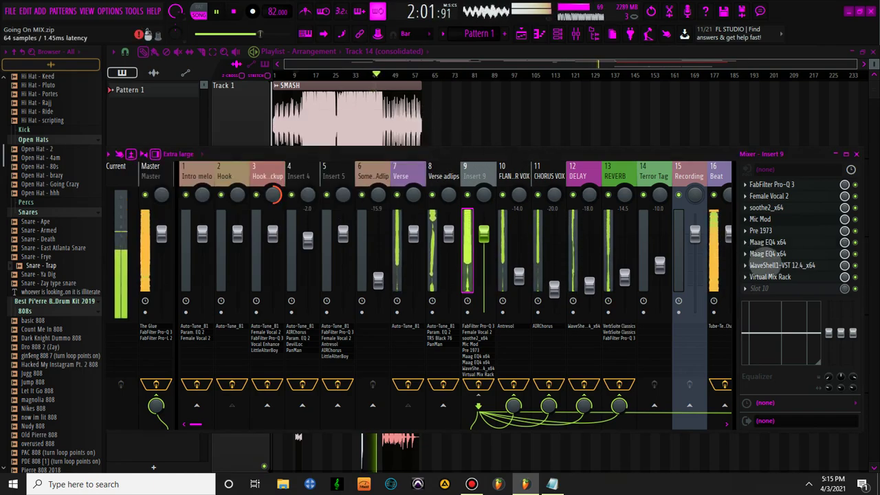
{"action": "left_click", "coordinate": [769, 242]}
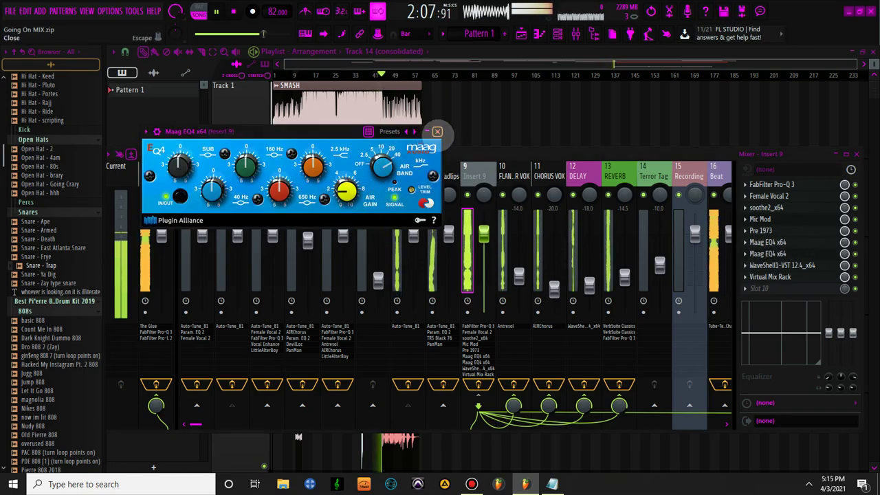
{"action": "left_click", "coordinate": [437, 131]}
{"action": "left_click", "coordinate": [791, 265]}
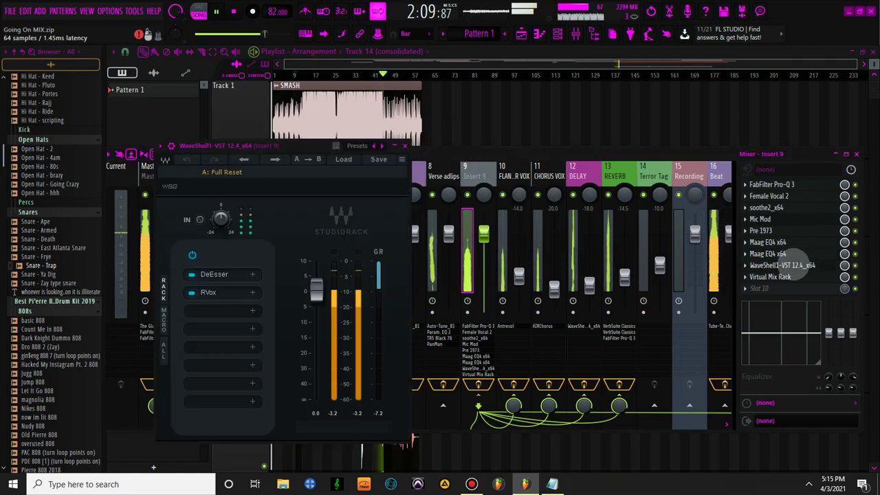
{"action": "left_click", "coordinate": [233, 271]}
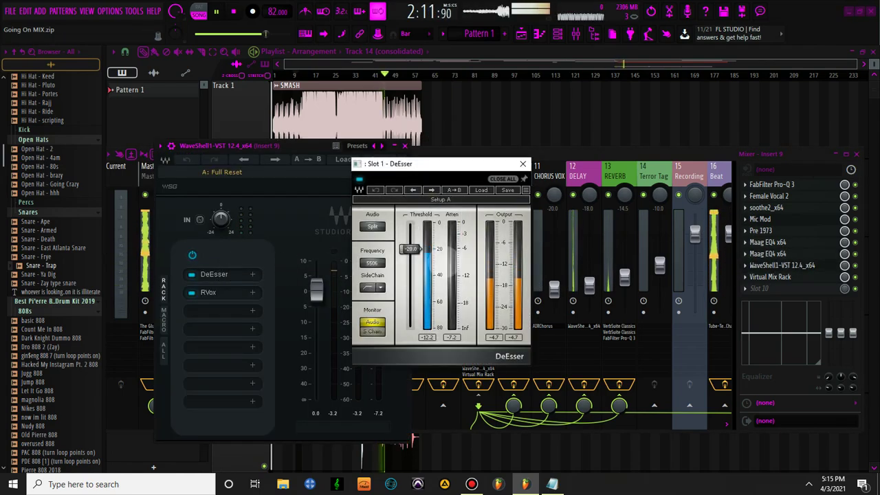
{"action": "left_click", "coordinate": [227, 293]}
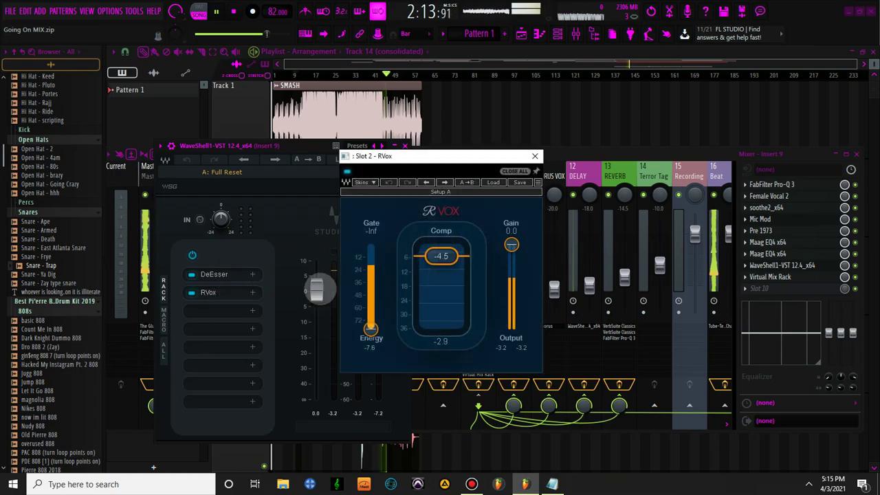
{"action": "left_click", "coordinate": [534, 151]}
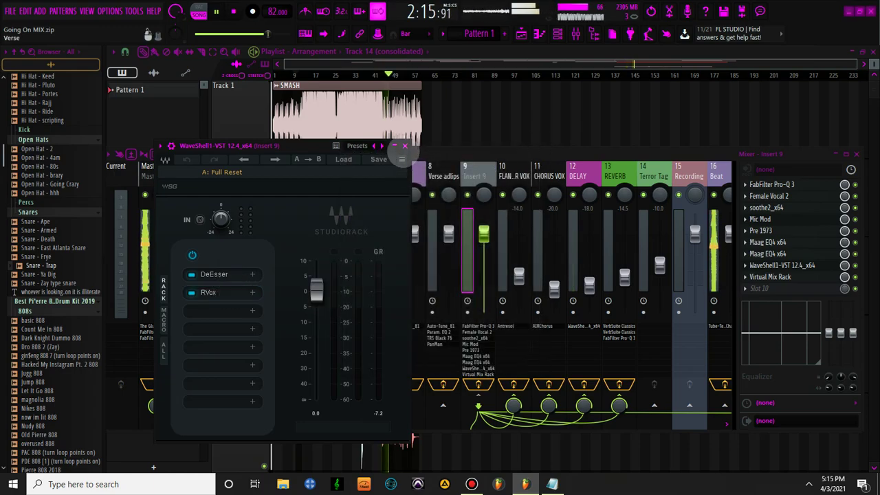
{"action": "left_click", "coordinate": [404, 146]}
{"action": "left_click", "coordinate": [784, 277]}
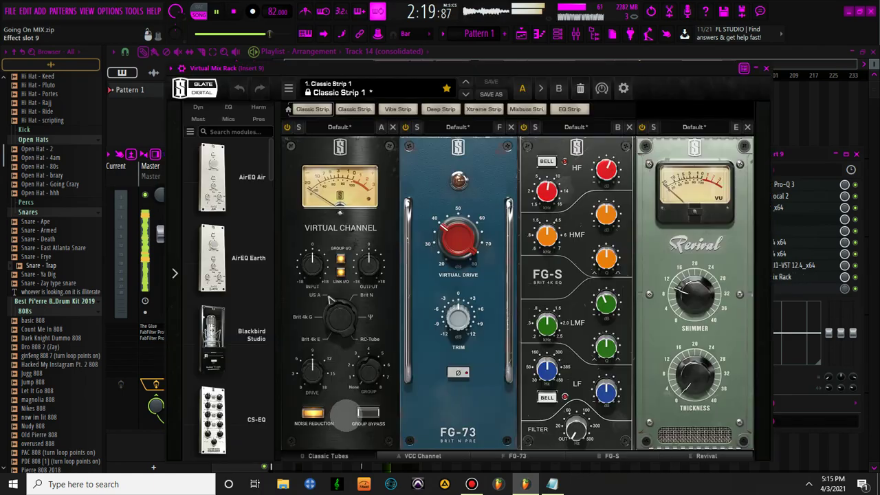
{"action": "left_click", "coordinate": [328, 458]}
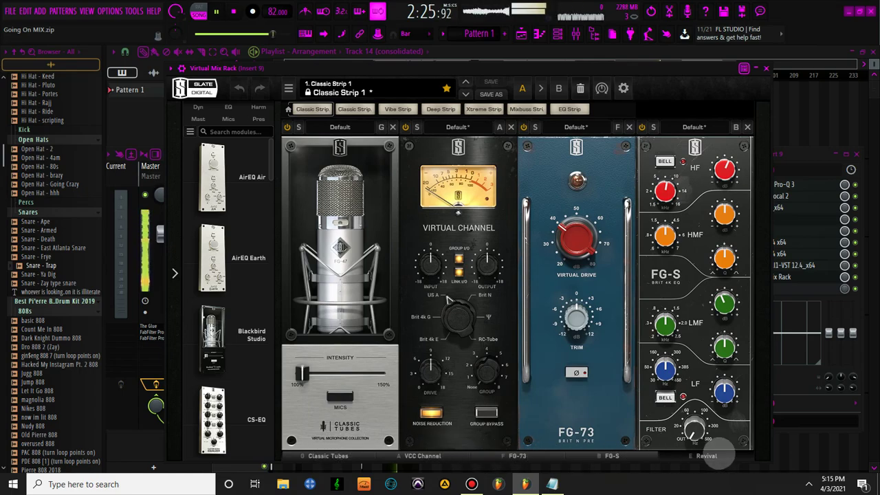
{"action": "left_click", "coordinate": [715, 456]}
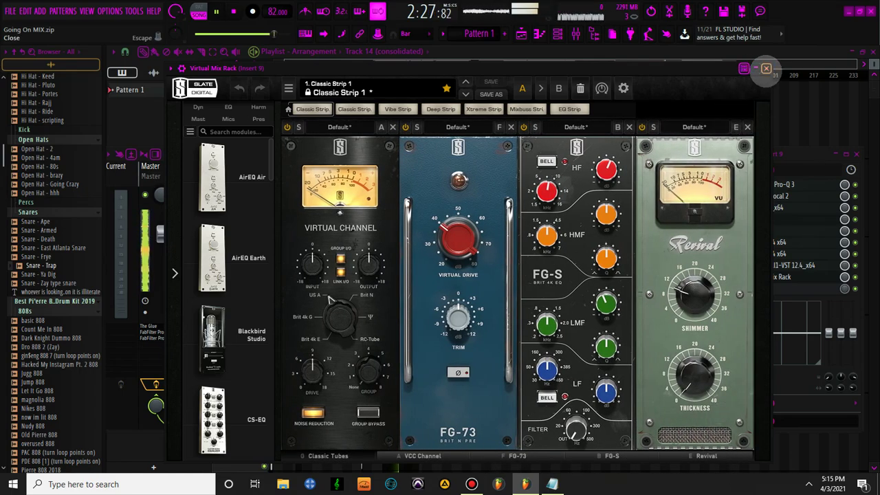
{"action": "left_click", "coordinate": [767, 68]}
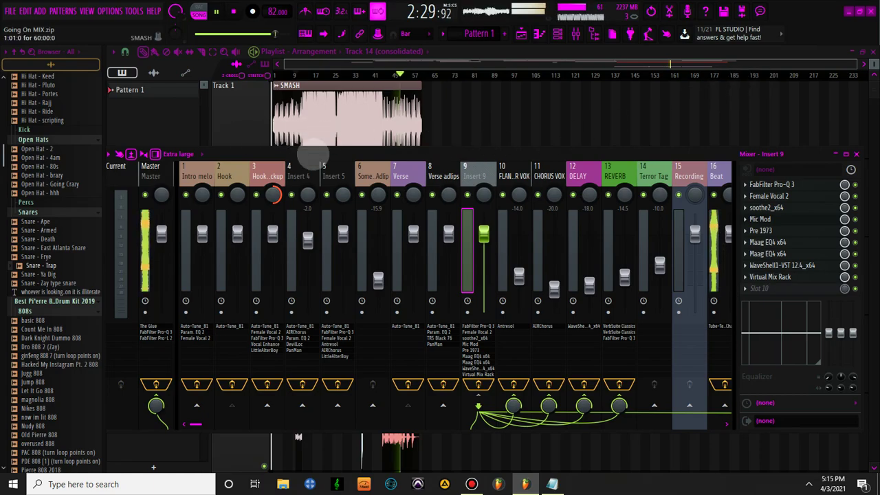
Review the Antresol flanger on FLANGER VOX and AIRChorus on CHORUS VOX.
{"action": "left_click", "coordinate": [515, 172]}
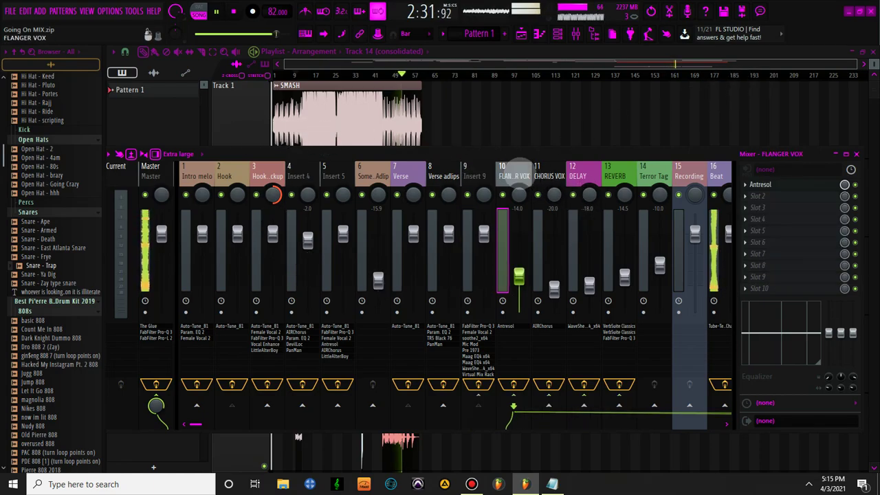
{"action": "left_click", "coordinate": [764, 184]}
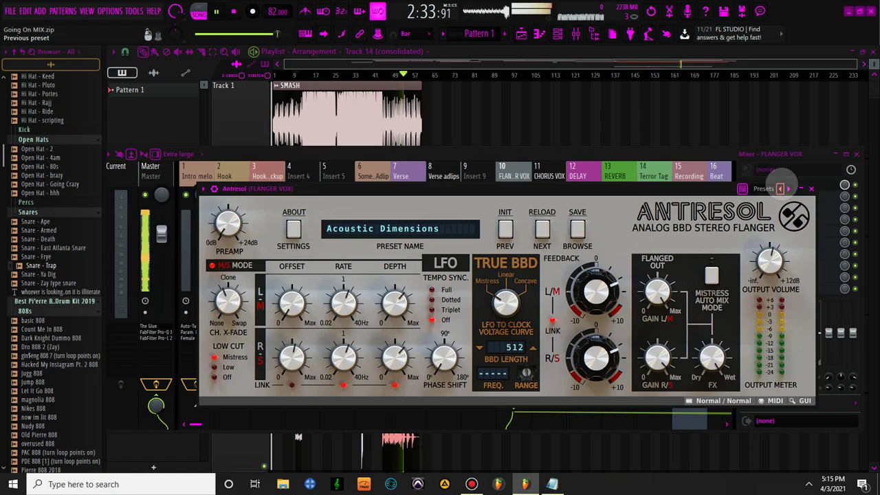
{"action": "left_click", "coordinate": [811, 189]}
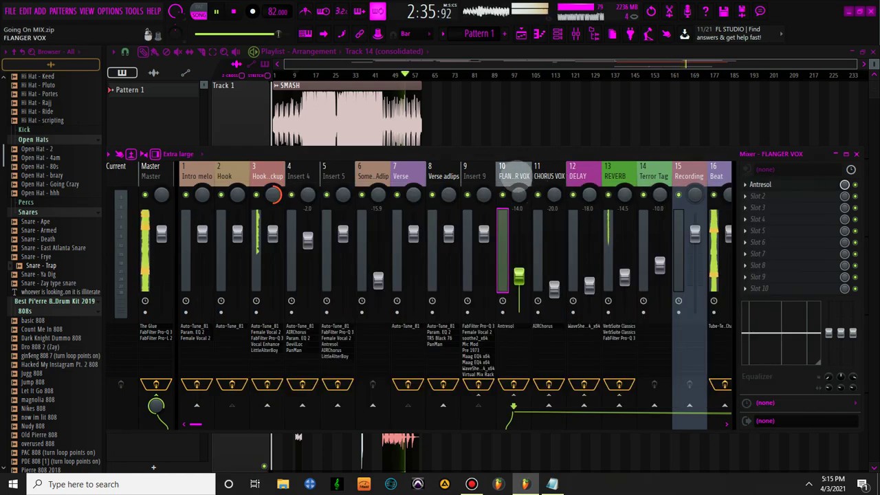
{"action": "left_click", "coordinate": [543, 172]}
{"action": "left_click", "coordinate": [765, 184]}
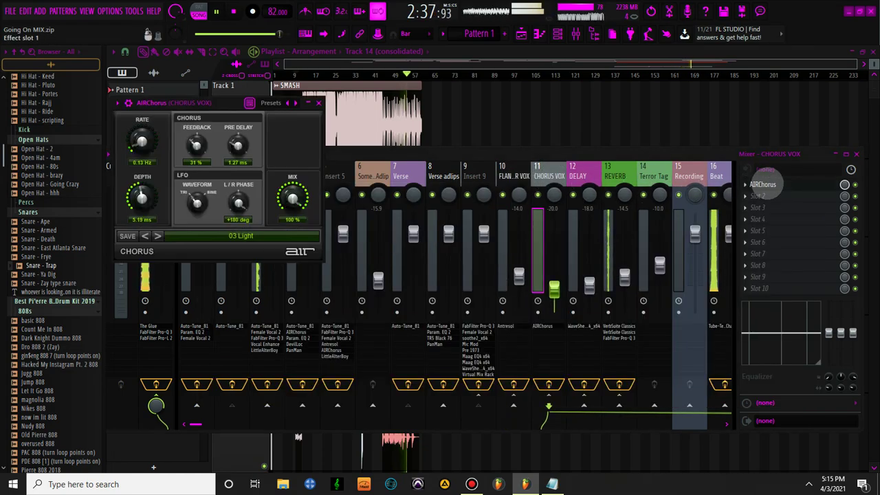
{"action": "left_click", "coordinate": [777, 185]}
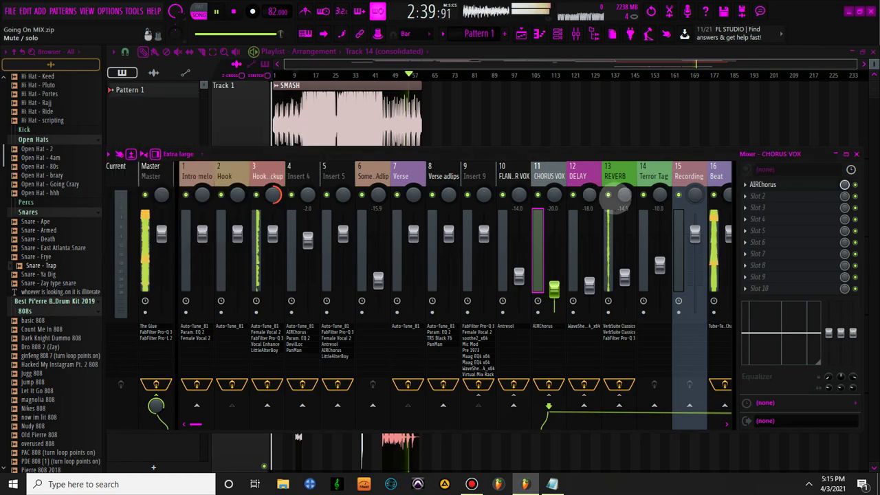
Review the H-Delay inside the DELAY insert's StudioRack, then close the rack.
{"action": "left_click", "coordinate": [580, 167]}
{"action": "left_click", "coordinate": [791, 186]}
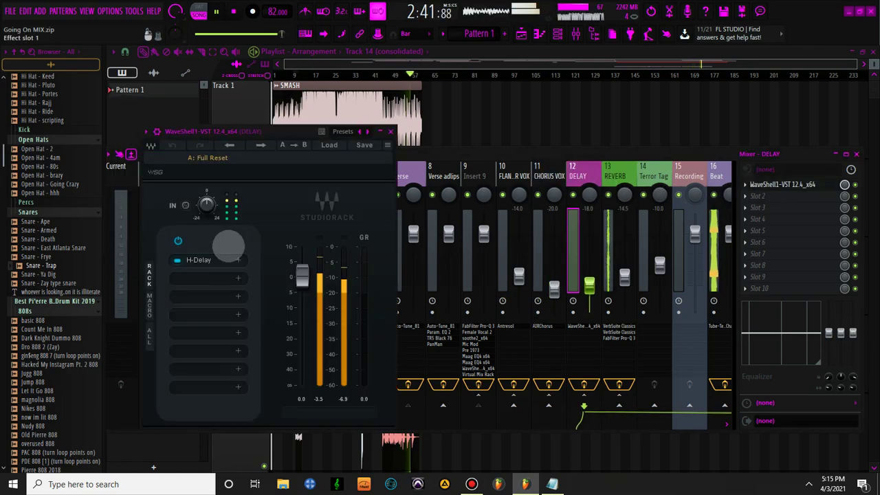
{"action": "left_click", "coordinate": [199, 260]}
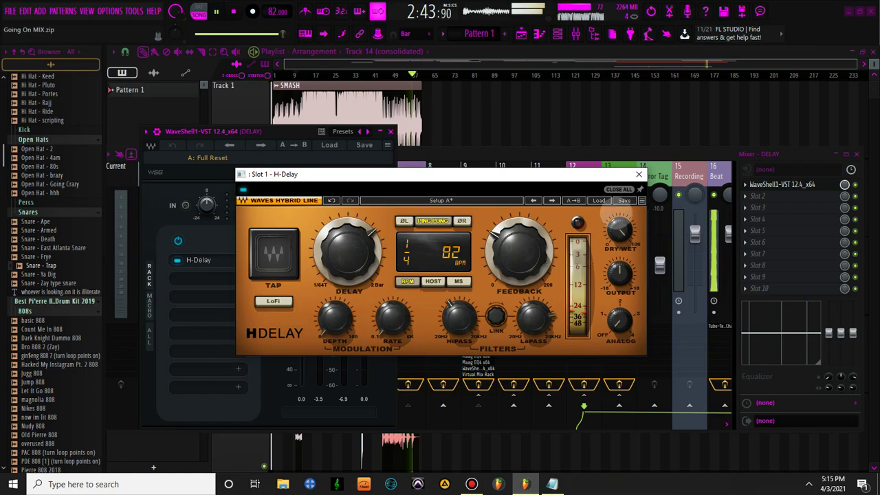
{"action": "left_click", "coordinate": [635, 177]}
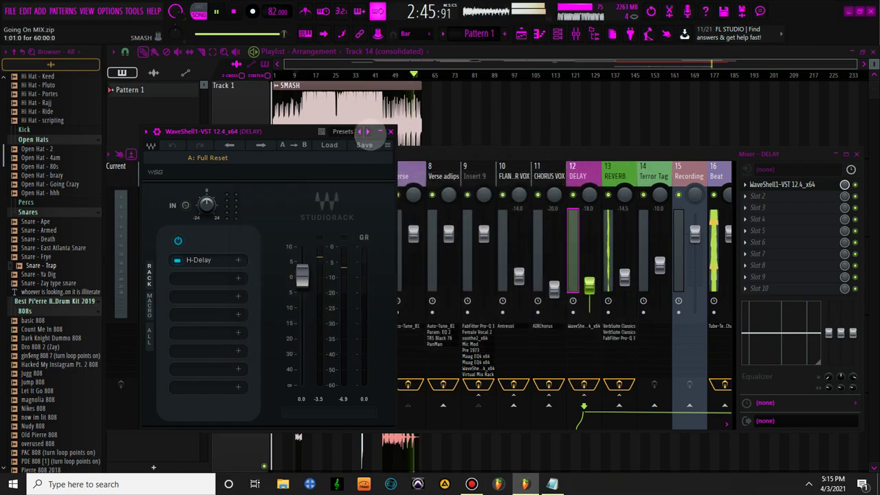
{"action": "left_click", "coordinate": [390, 132]}
Review the REVERB insert's Plate and Large Hall VerbSuite reverbs, then hide the mixer at 0:35.
{"action": "left_click", "coordinate": [615, 176]}
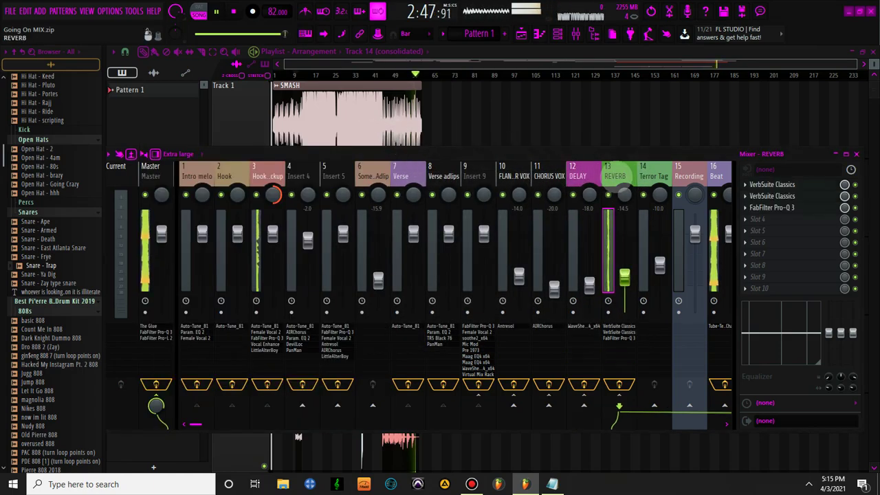
{"action": "left_click", "coordinate": [772, 184]}
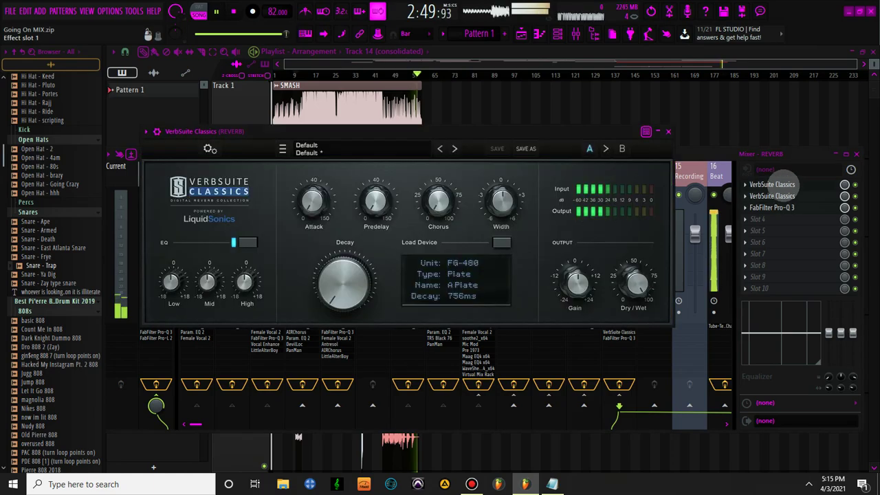
{"action": "left_click", "coordinate": [772, 184]}
{"action": "left_click", "coordinate": [772, 196]}
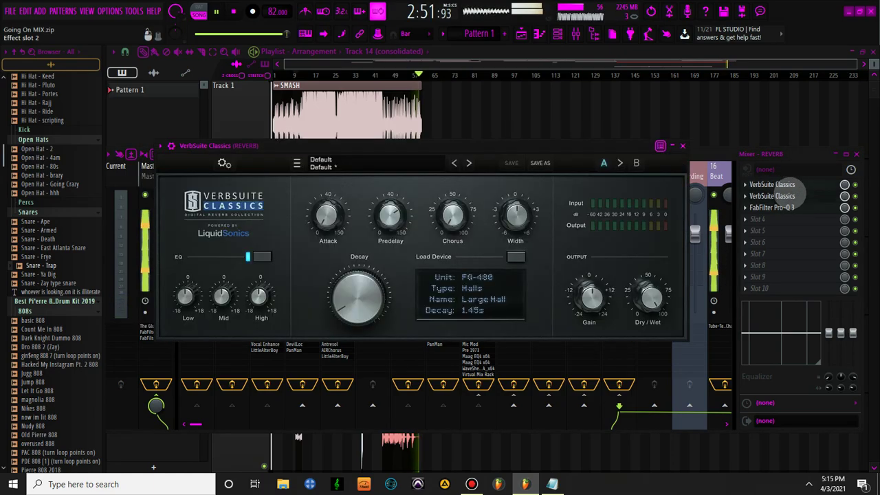
{"action": "left_click", "coordinate": [789, 195]}
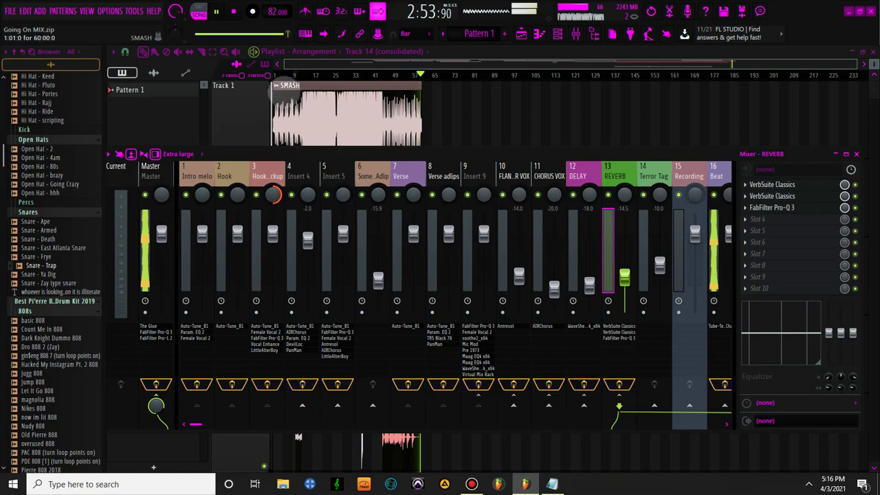
{"action": "left_click", "coordinate": [303, 74]}
{"action": "key", "text": "F9"}
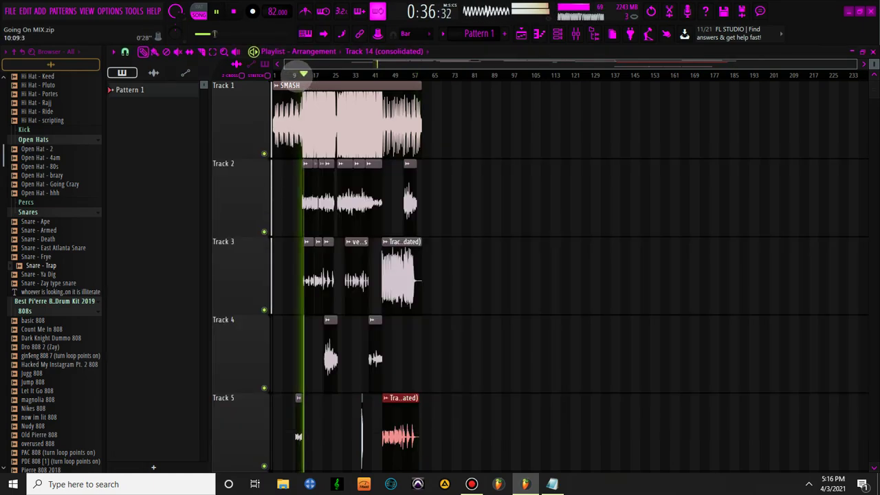
Restart near 0:29, mute Track 1, the DELAY insert and Insert 5, then select Insert 9.
{"action": "left_click", "coordinate": [297, 75]}
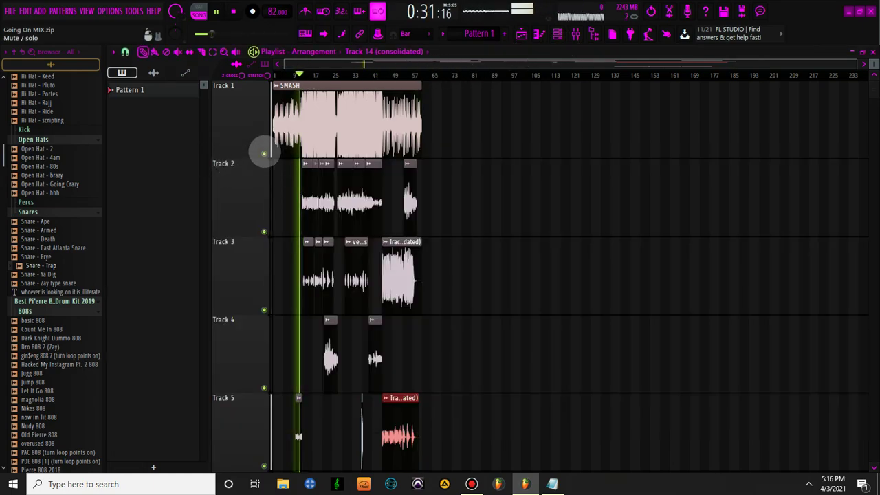
{"action": "left_click", "coordinate": [262, 152]}
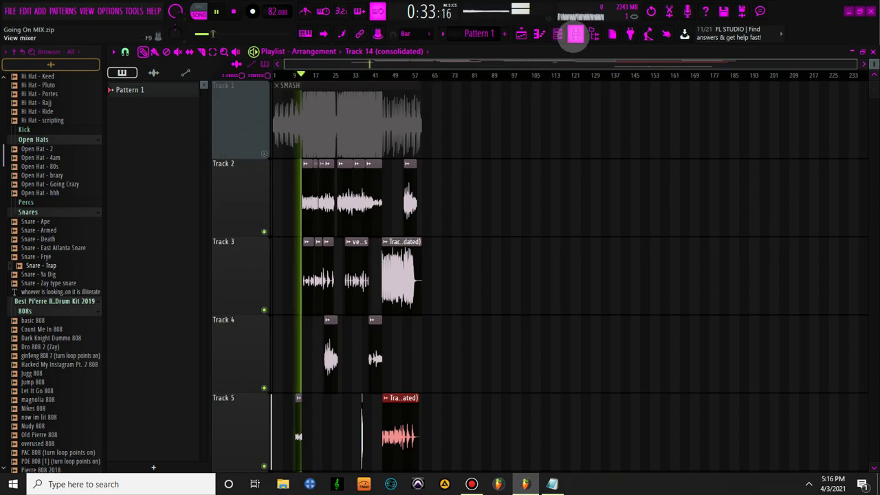
{"action": "left_click", "coordinate": [575, 33]}
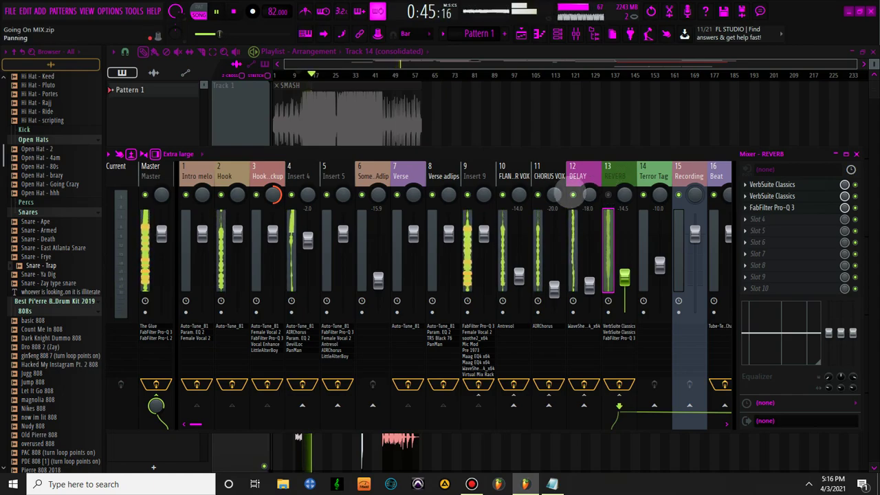
{"action": "left_click", "coordinate": [573, 194]}
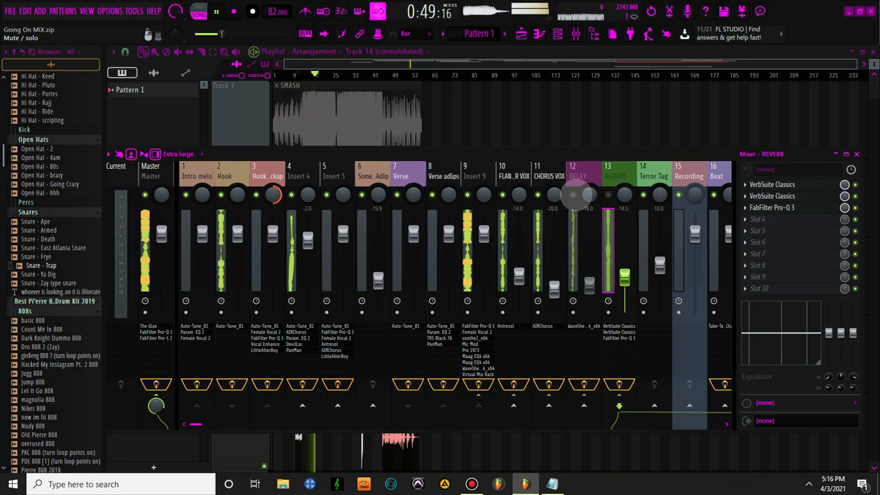
{"action": "left_click", "coordinate": [326, 195]}
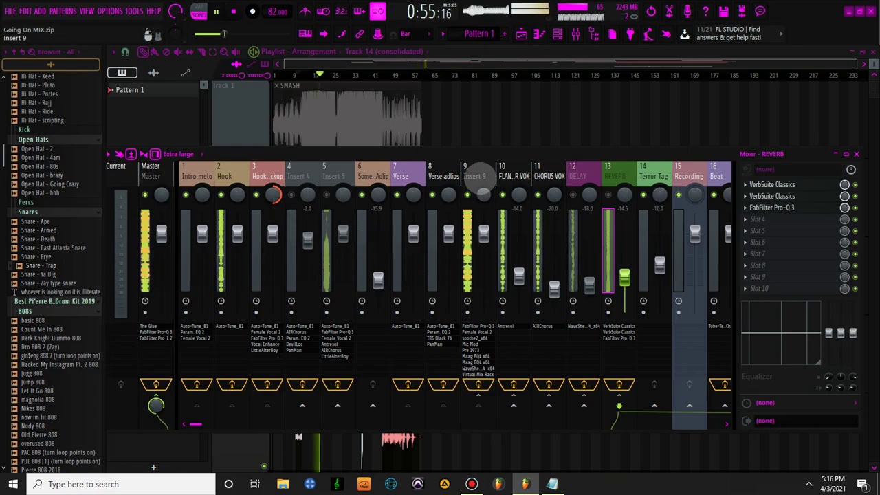
{"action": "left_click", "coordinate": [477, 172]}
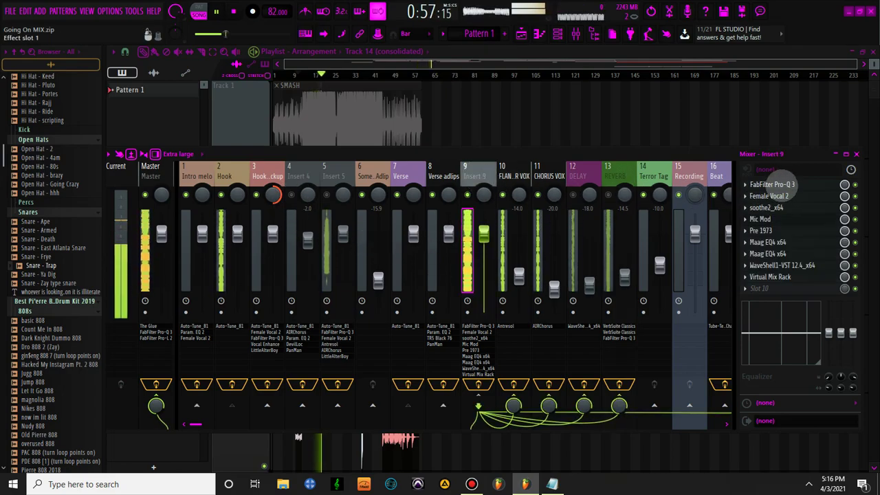
{"action": "left_click", "coordinate": [783, 181]}
{"action": "left_click", "coordinate": [782, 180]}
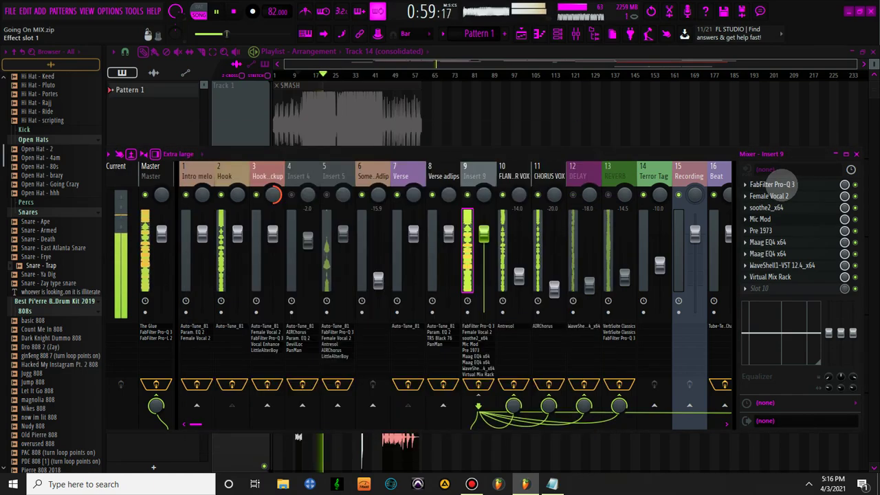
{"action": "left_click", "coordinate": [784, 198]}
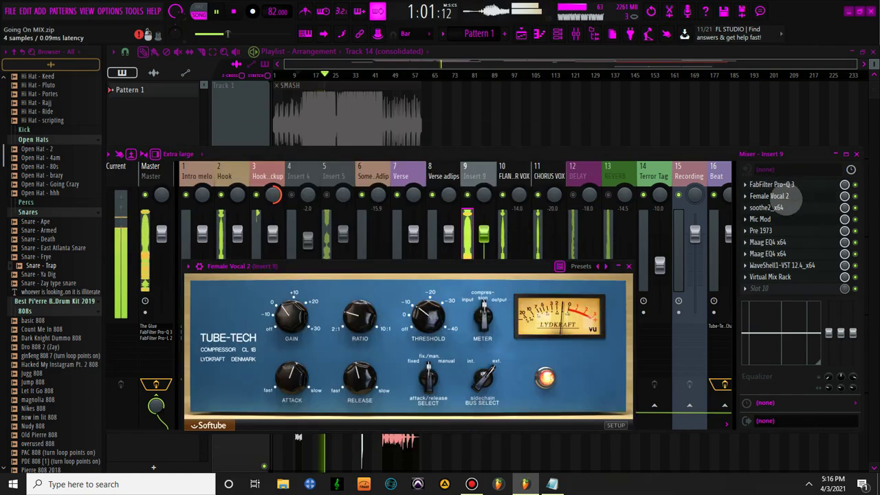
{"action": "left_click", "coordinate": [784, 198]}
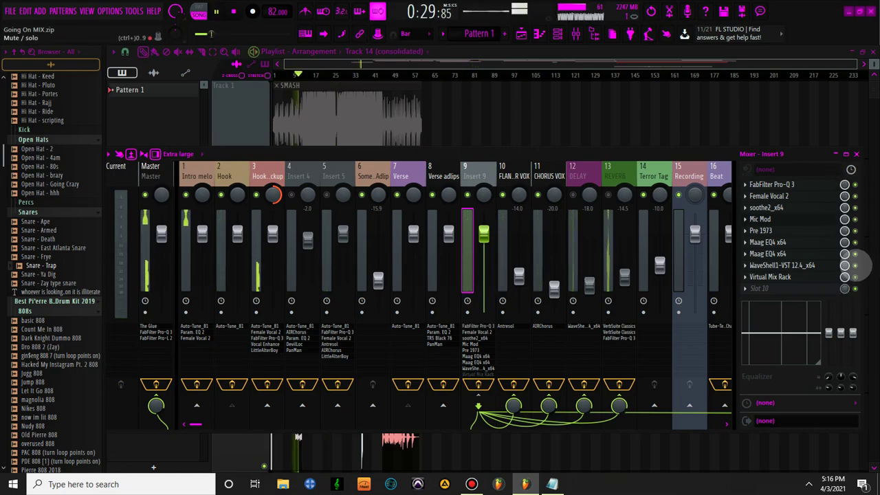
Switch off WaveShell, both Maag EQ4s, Mic Mod, soothe2 and Female Vocal 2 on Insert 9.
{"action": "left_click", "coordinate": [856, 265]}
{"action": "left_click", "coordinate": [856, 254]}
{"action": "left_click", "coordinate": [856, 242]}
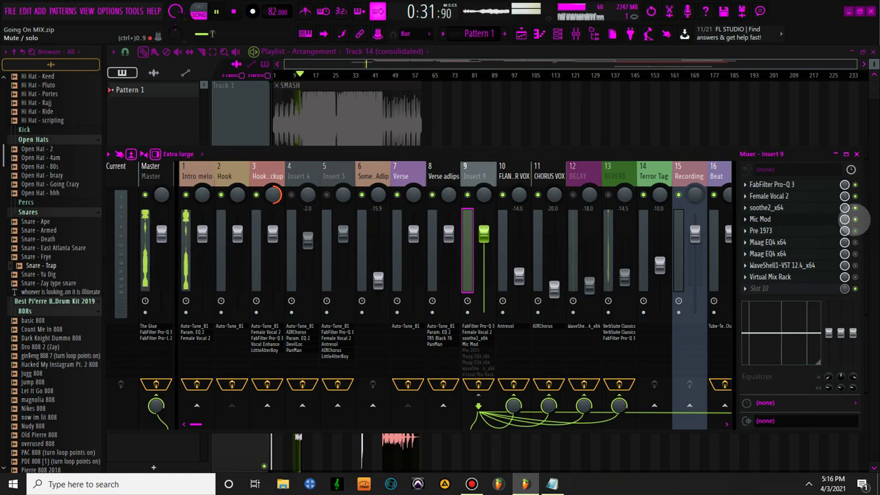
{"action": "left_click", "coordinate": [856, 219]}
{"action": "left_click", "coordinate": [856, 207]}
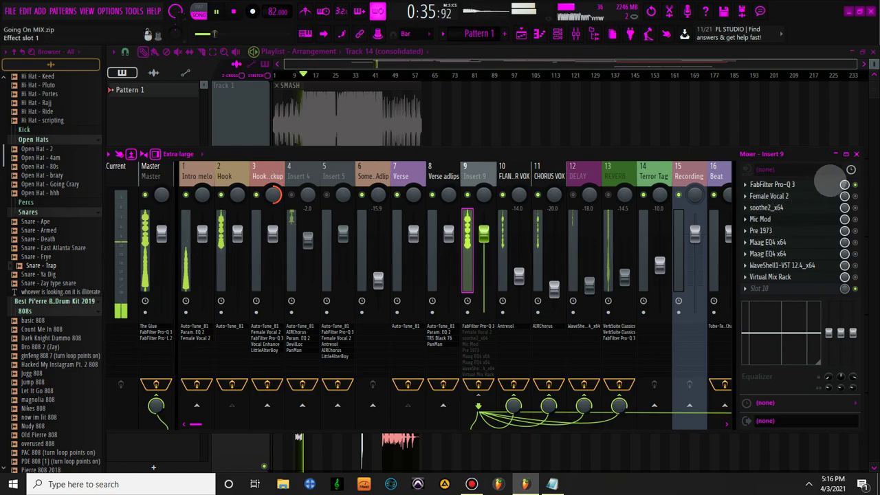
{"action": "left_click", "coordinate": [856, 184]}
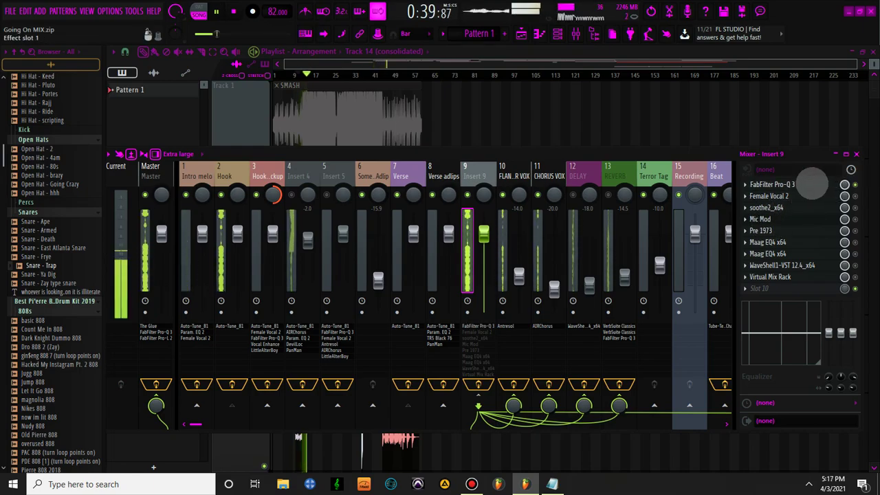
Review the Pro-Q 3 and Female Vocal 2 compressor windows, then open soothe2.
{"action": "left_click", "coordinate": [772, 184]}
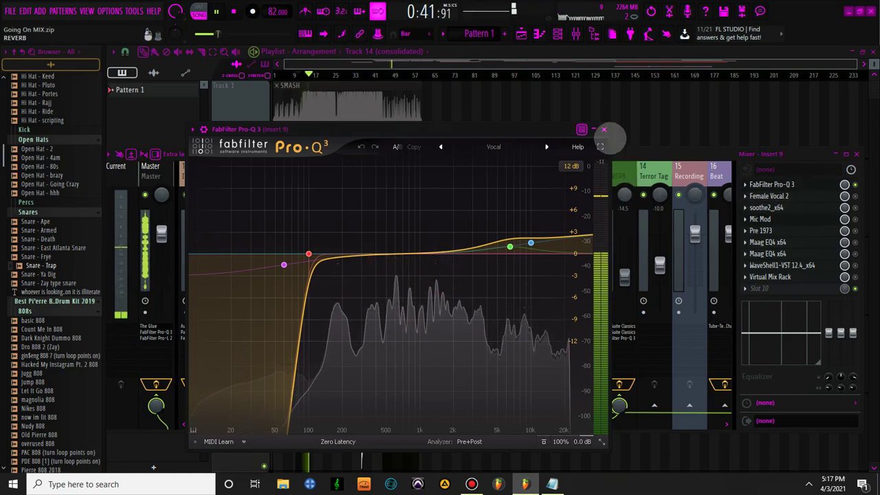
{"action": "left_click", "coordinate": [604, 129]}
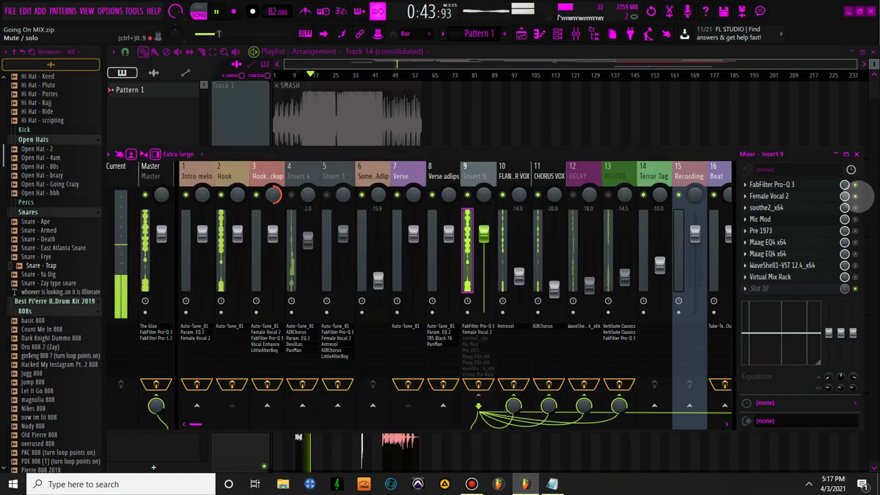
{"action": "left_click", "coordinate": [769, 196]}
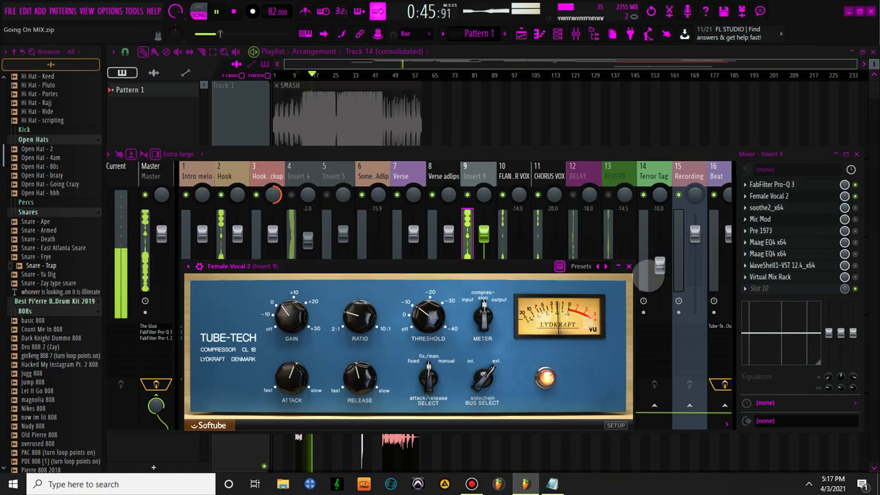
{"action": "left_click", "coordinate": [628, 267]}
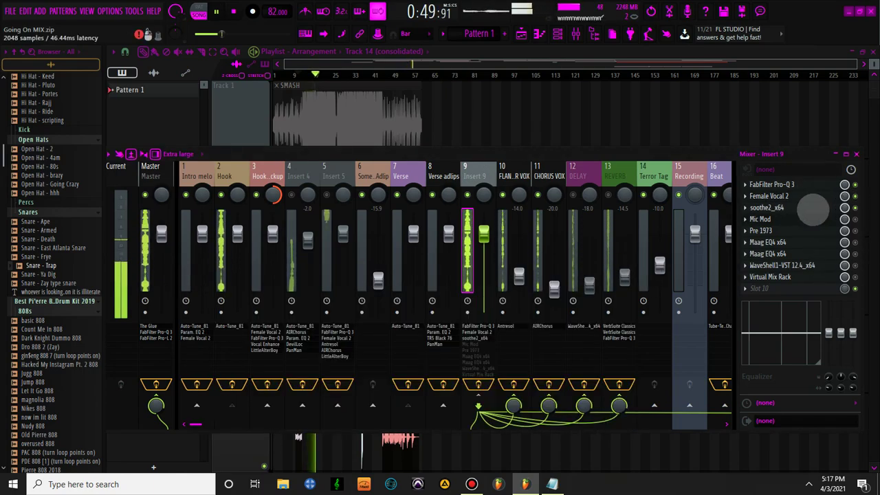
{"action": "left_click", "coordinate": [814, 208]}
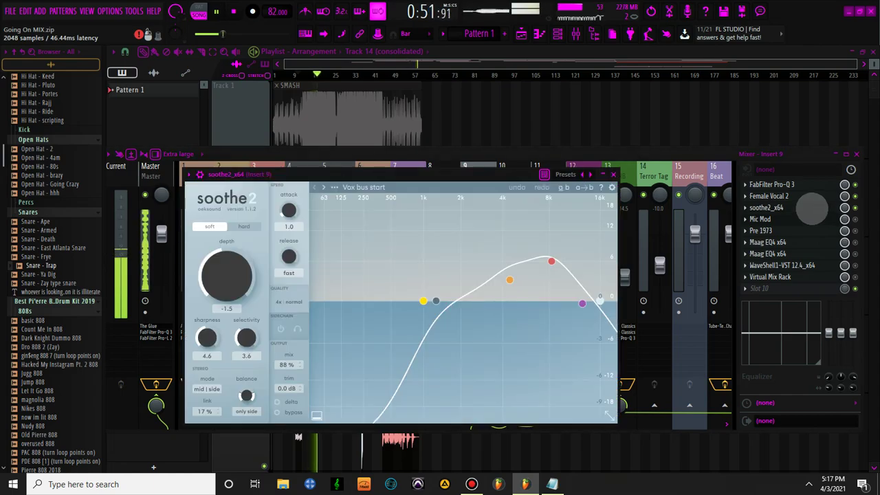
Close soothe2 and briefly show the Mic Mod window.
{"action": "left_click", "coordinate": [814, 208]}
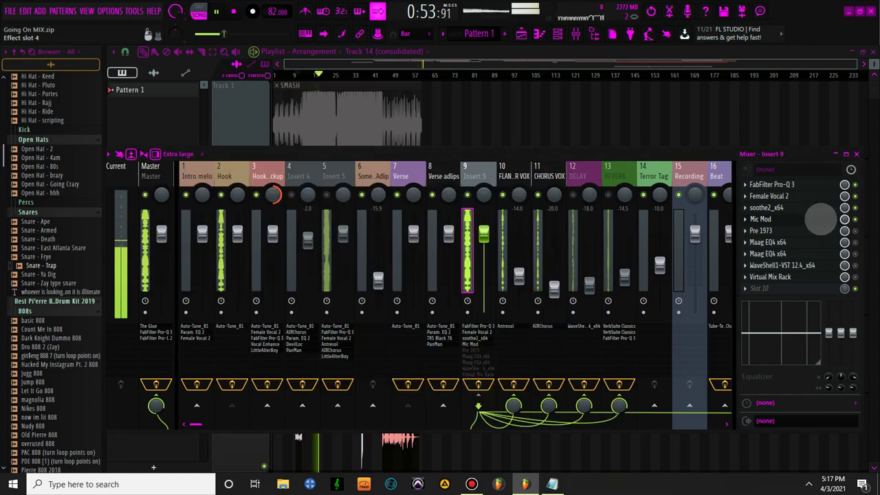
{"action": "left_click", "coordinate": [820, 219]}
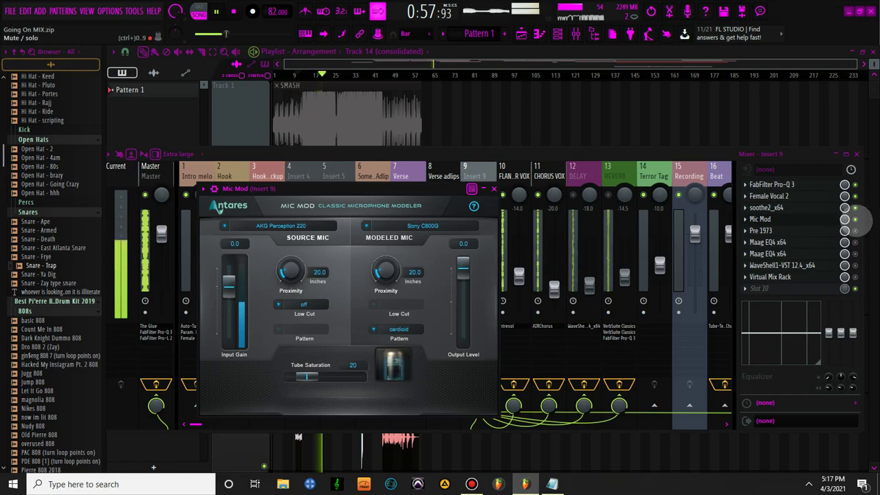
{"action": "key", "text": "Escape"}
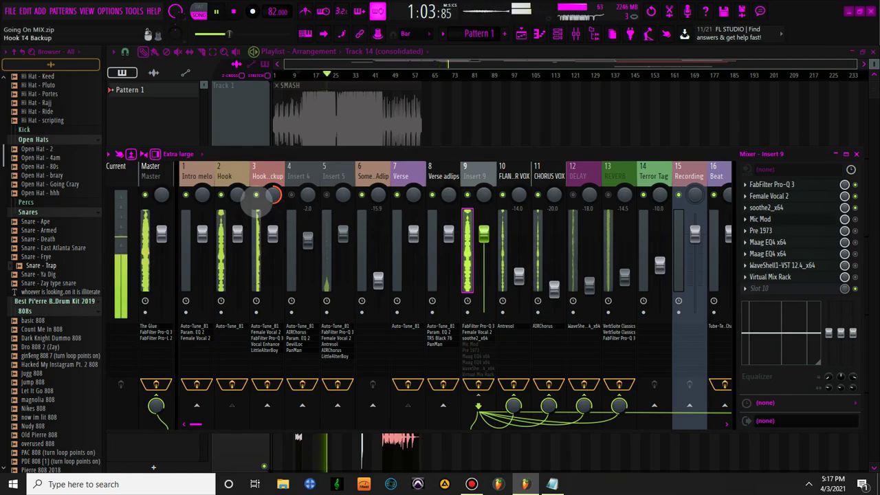
Mute Insert 3, then browse Mic Mod's microphone model list and close Mic Mod.
{"action": "left_click", "coordinate": [256, 195]}
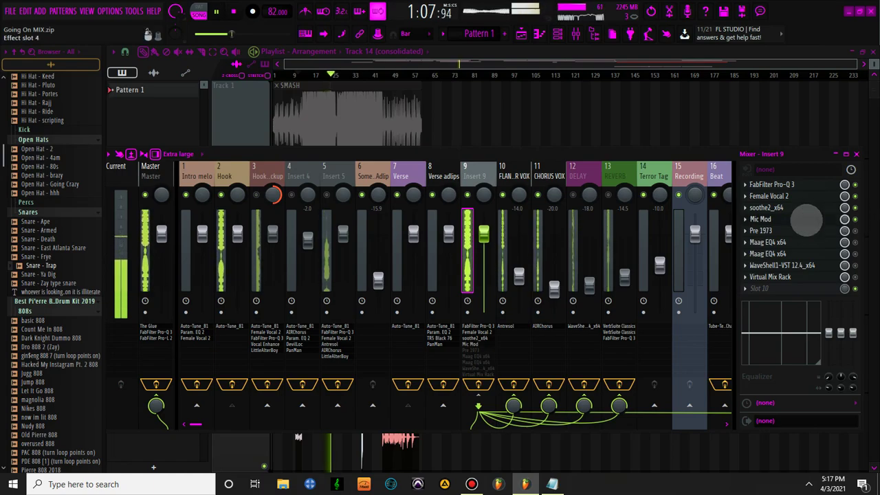
{"action": "left_click", "coordinate": [806, 218]}
{"action": "left_click", "coordinate": [418, 231]}
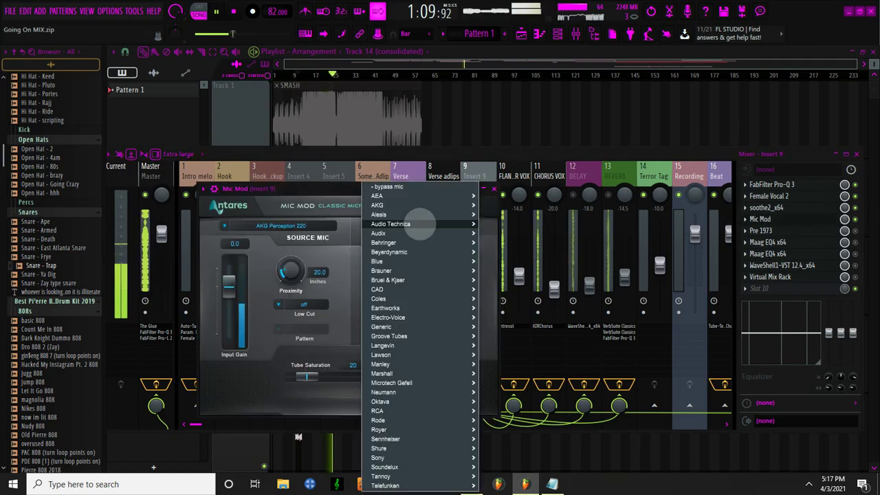
{"action": "mouse_move", "coordinate": [412, 224]}
{"action": "left_click", "coordinate": [336, 207]}
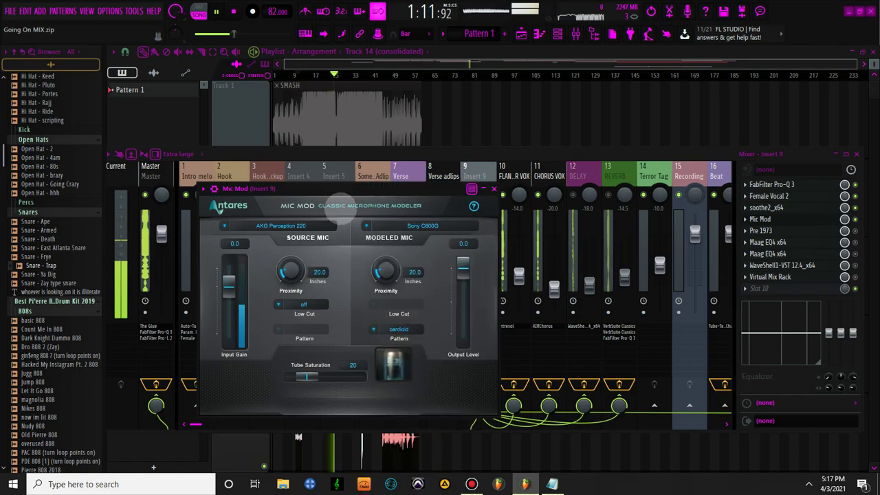
{"action": "left_click", "coordinate": [494, 188]}
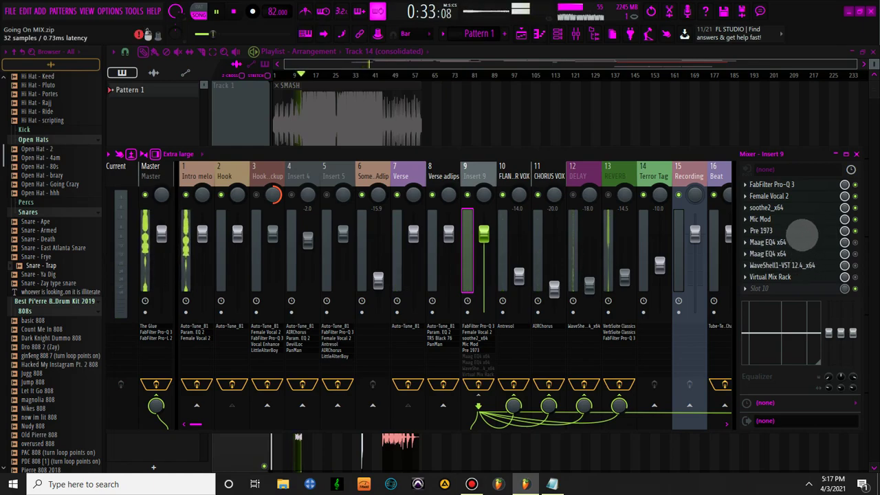
Open the Pre 1973 and first Maag EQ4 windows, keeping the mixer in front each time.
{"action": "left_click", "coordinate": [801, 231]}
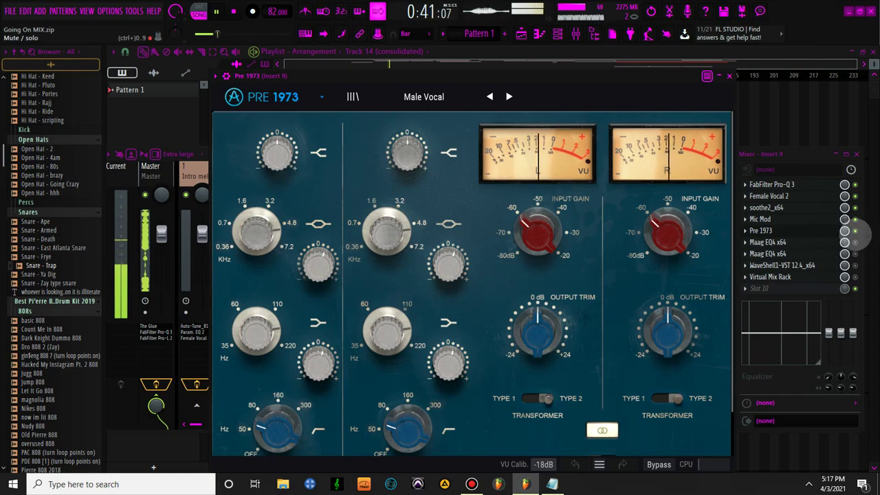
{"action": "left_click", "coordinate": [862, 235]}
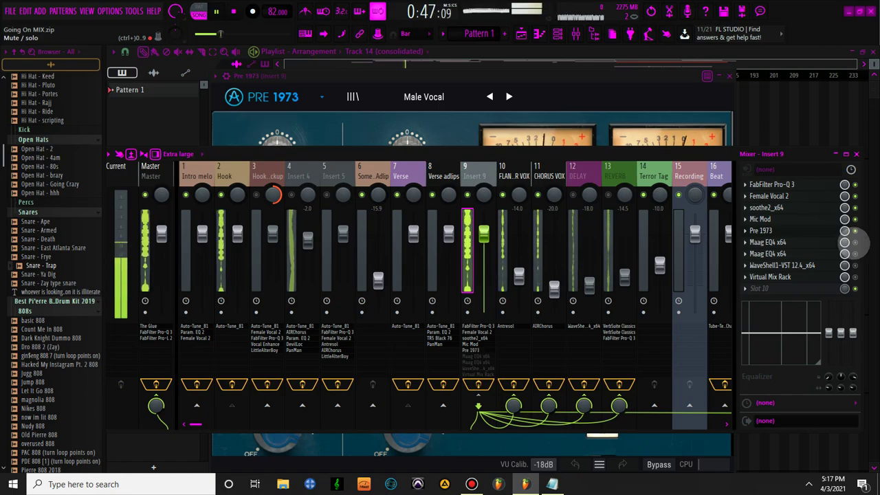
{"action": "left_click", "coordinate": [798, 242]}
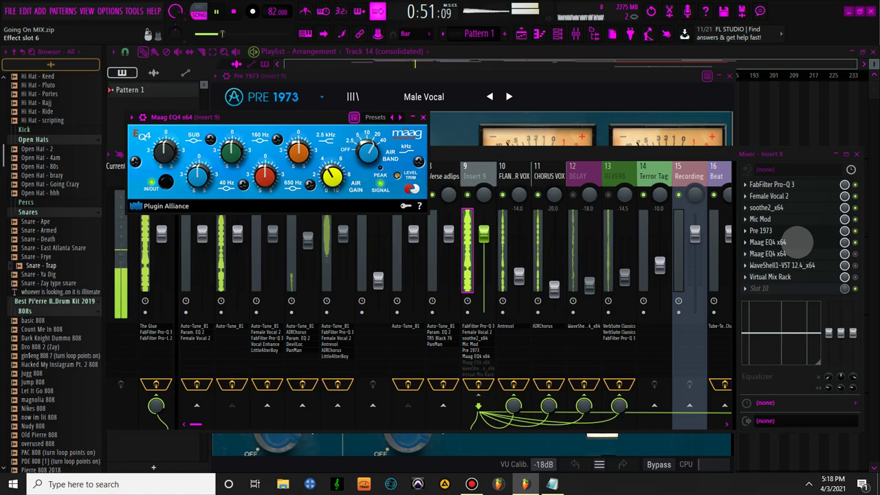
{"action": "left_click", "coordinate": [853, 242]}
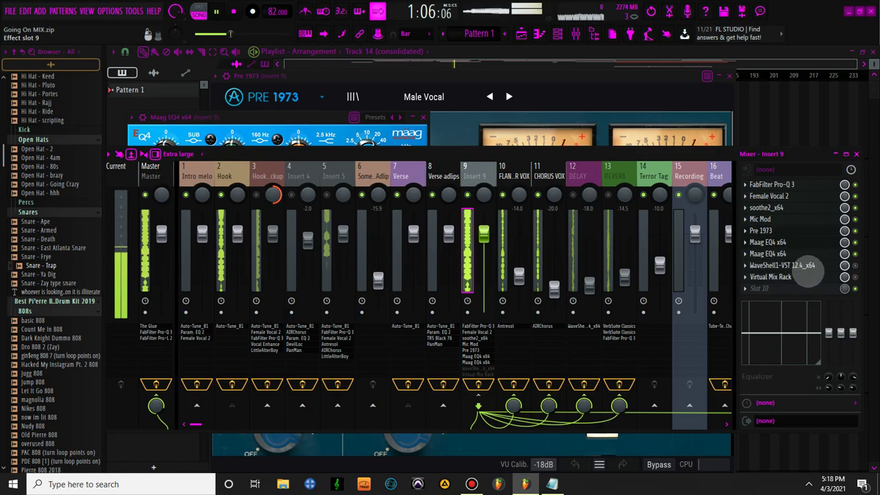
Restart playback, power on Classic Tubes and FG-S in the Virtual Mix Rack, then close it.
{"action": "key", "text": "space"}
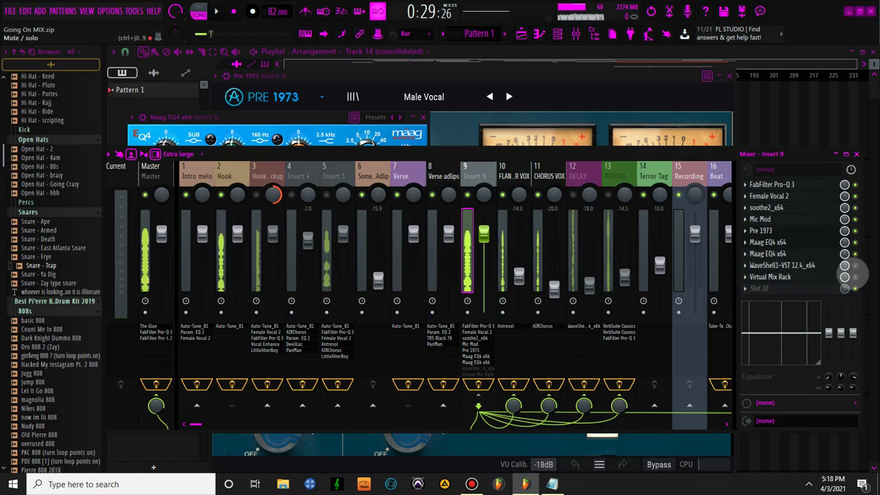
{"action": "key", "text": "space"}
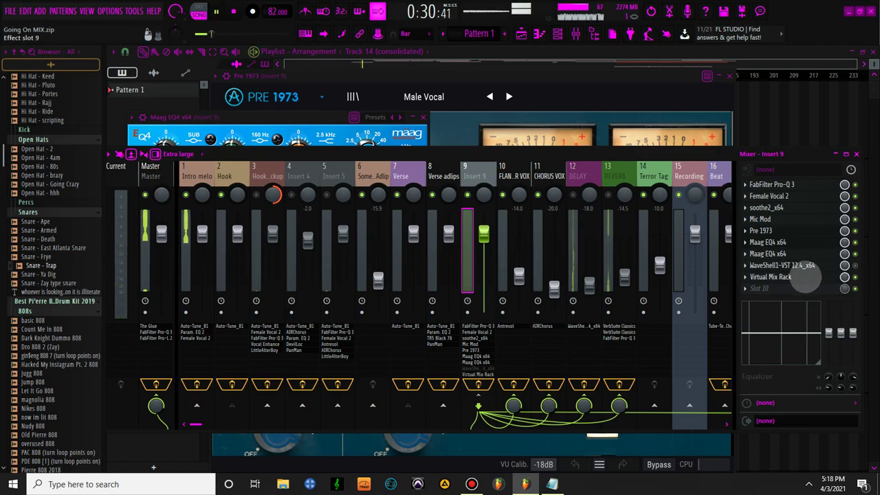
{"action": "left_click", "coordinate": [805, 277]}
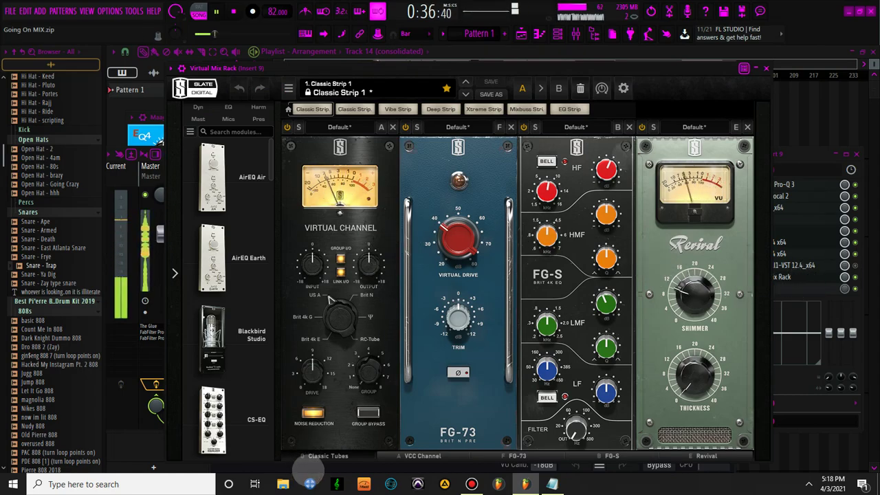
{"action": "left_click", "coordinate": [315, 456]}
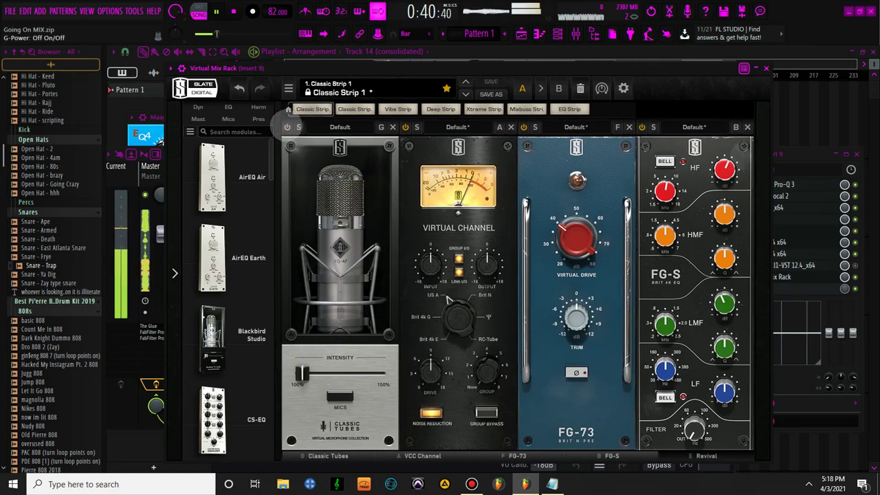
{"action": "left_click", "coordinate": [287, 127]}
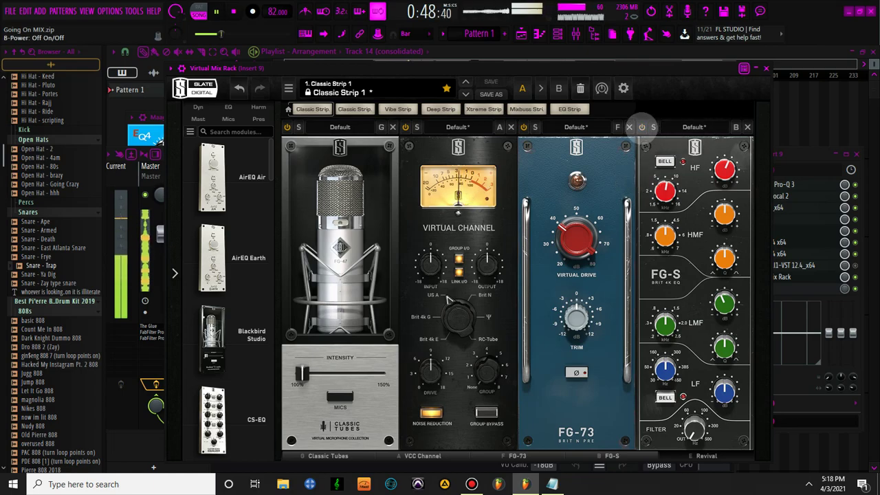
{"action": "left_click", "coordinate": [642, 127]}
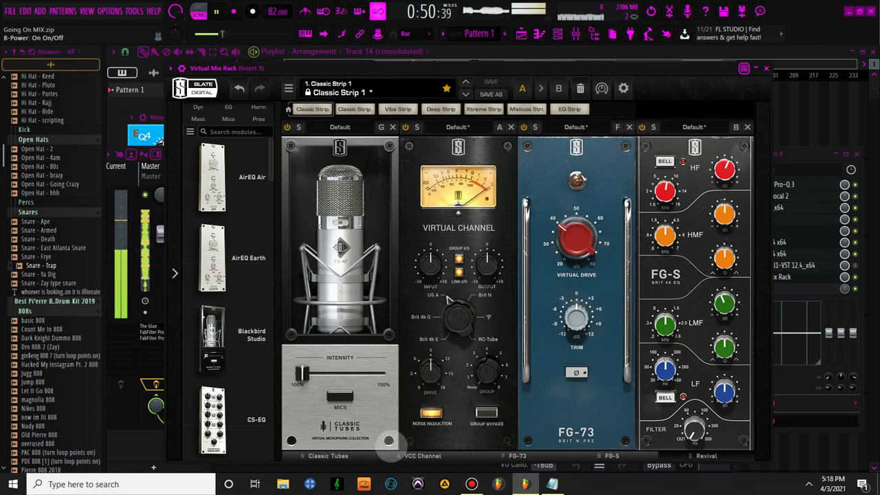
{"action": "left_click", "coordinate": [722, 456]}
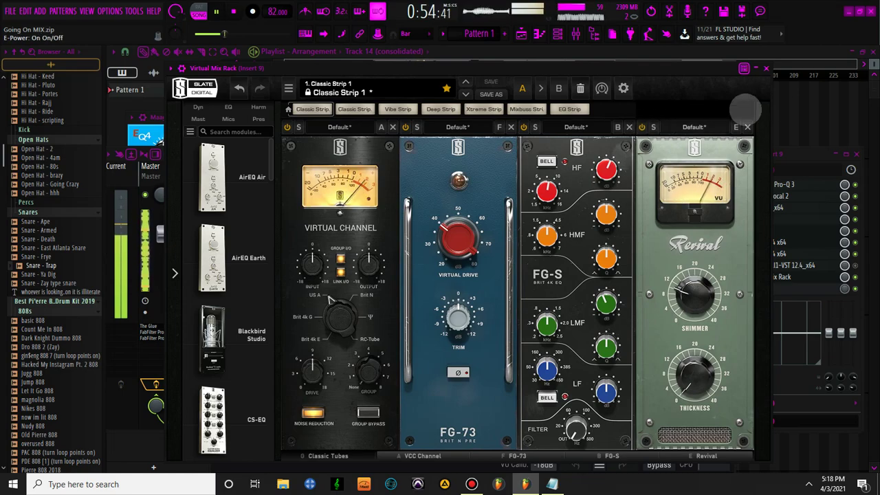
{"action": "left_click", "coordinate": [766, 68]}
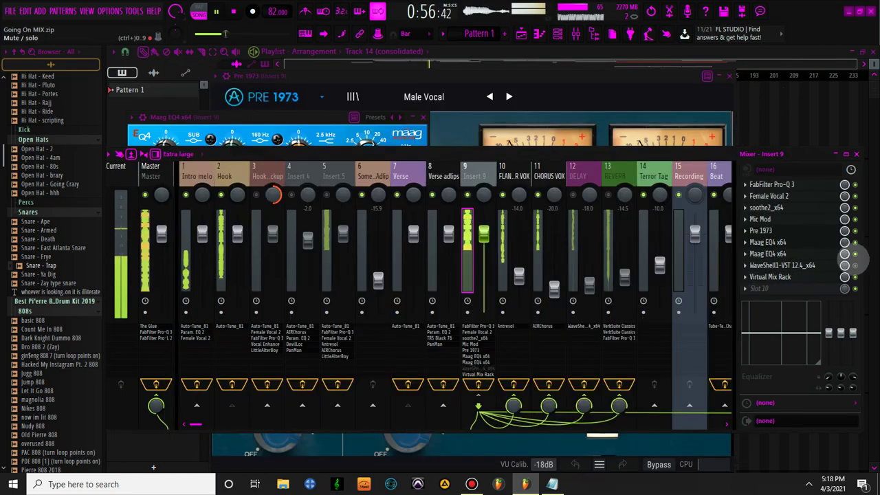
Unmute the DELAY, REVERB and hook backup mixer tracks.
{"action": "left_click", "coordinate": [575, 194]}
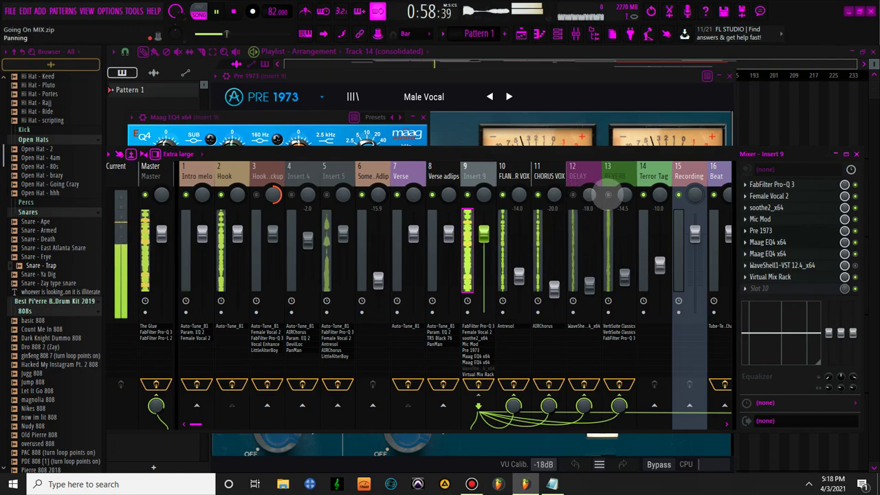
{"action": "left_click", "coordinate": [608, 195]}
{"action": "left_click", "coordinate": [574, 195]}
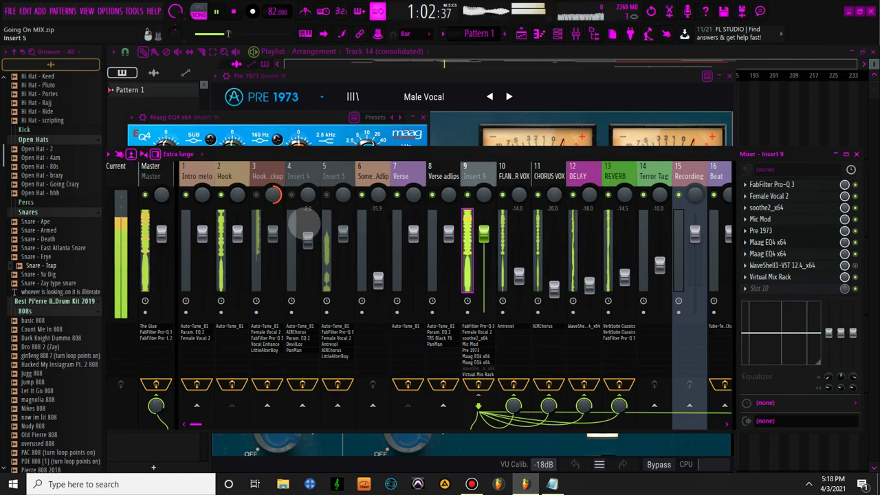
{"action": "left_click", "coordinate": [256, 195]}
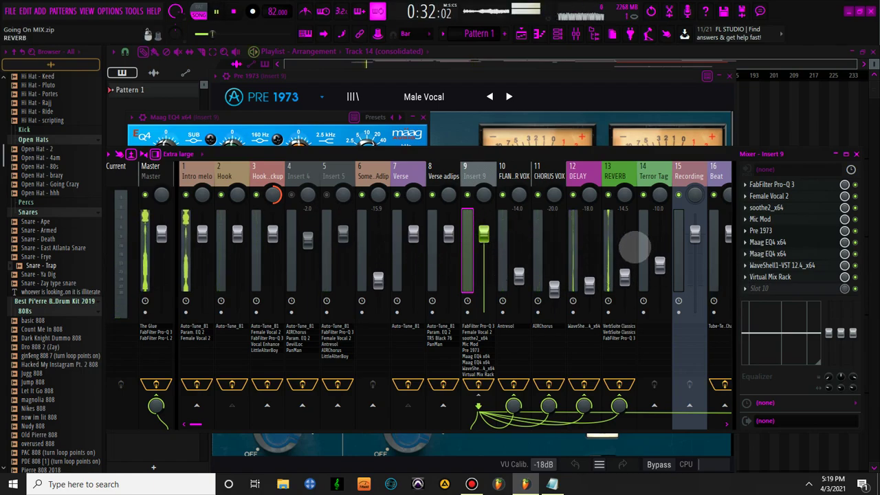
Select the REVERB track and inspect its first VerbSuite Classics reverb.
{"action": "left_click", "coordinate": [619, 176]}
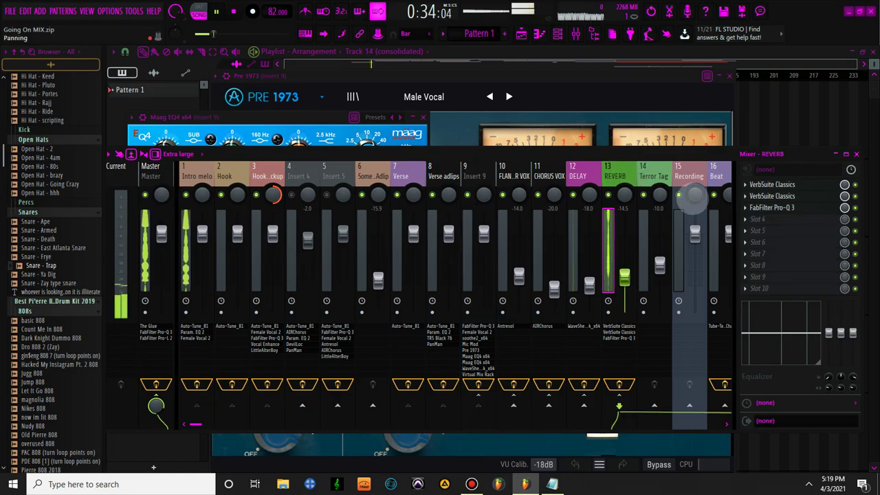
{"action": "left_click", "coordinate": [773, 184]}
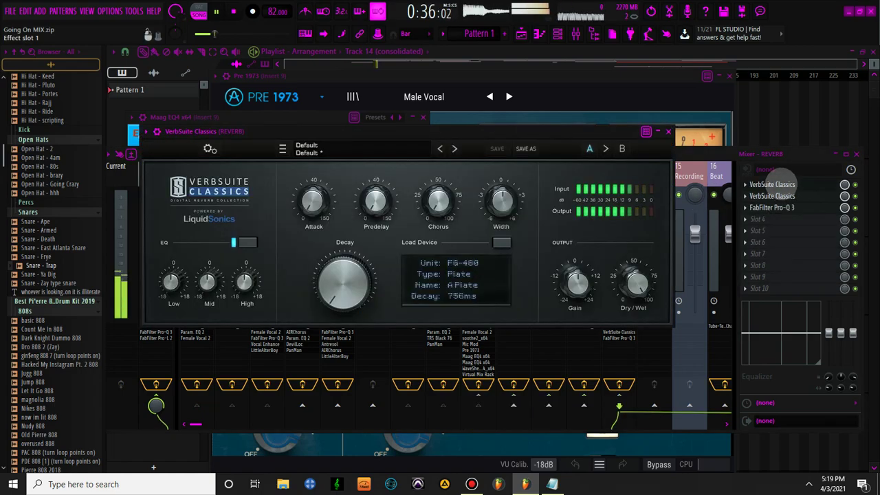
{"action": "left_click", "coordinate": [668, 131]}
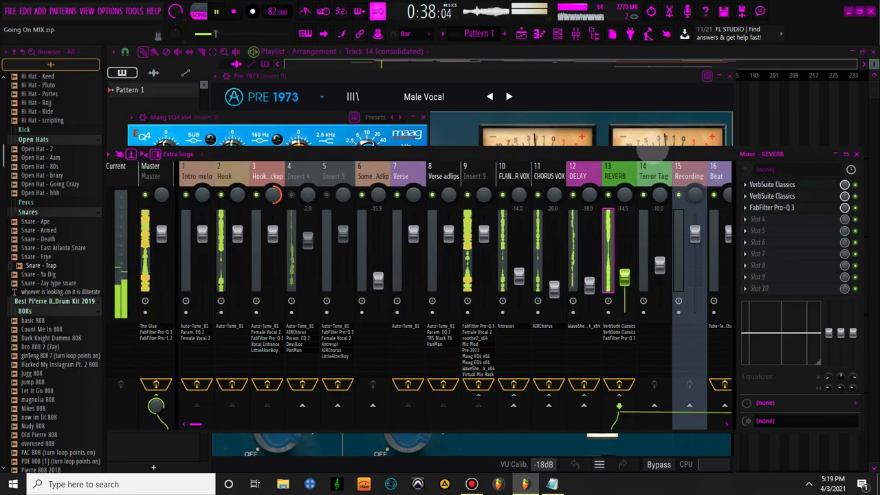
{"action": "left_click", "coordinate": [760, 185]}
{"action": "left_click", "coordinate": [755, 187]}
{"action": "left_click", "coordinate": [755, 187]}
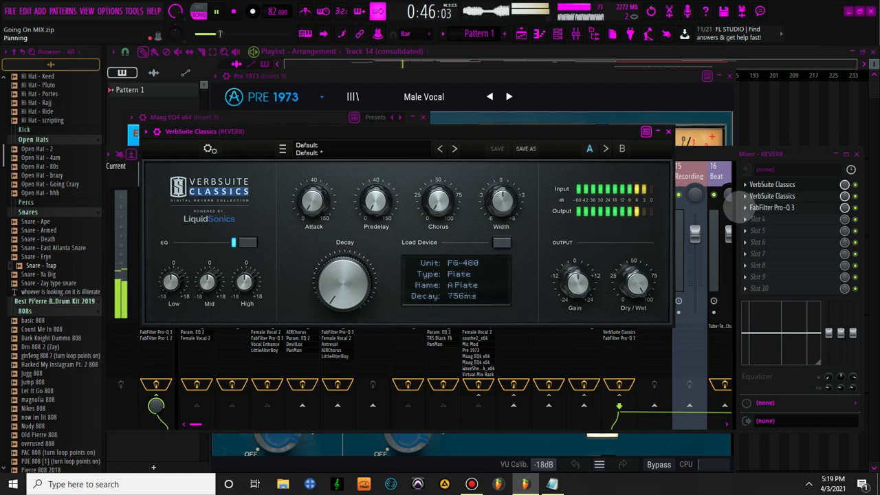
{"action": "left_click", "coordinate": [667, 131]}
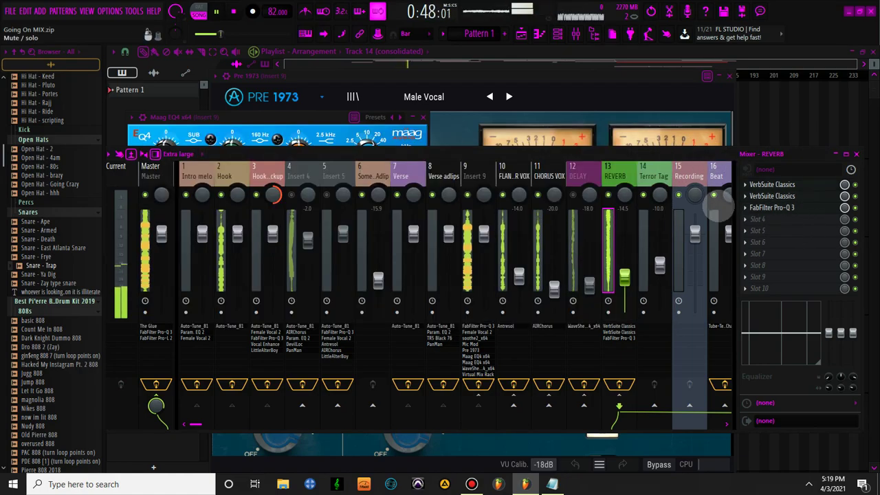
Inspect REVERB's second VerbSuite Classics (Large Hall) and Pro-Q 3, then unmute Insert 5.
{"action": "left_click", "coordinate": [777, 197]}
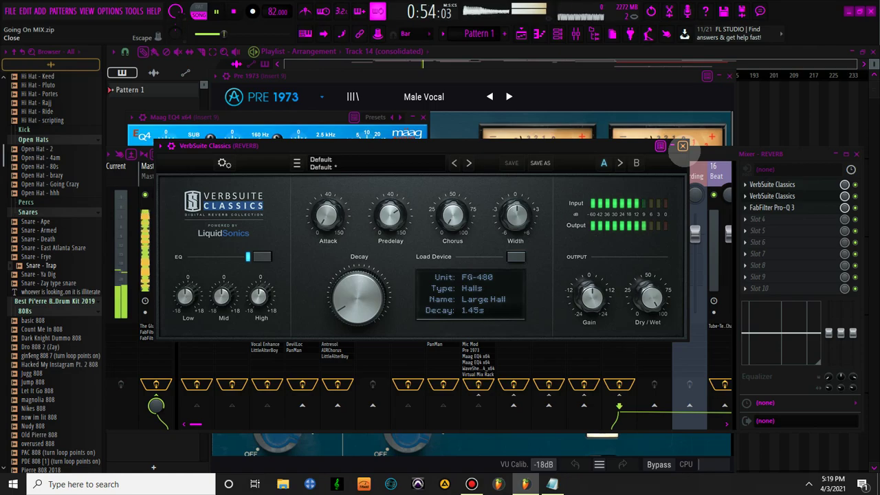
{"action": "left_click", "coordinate": [683, 146]}
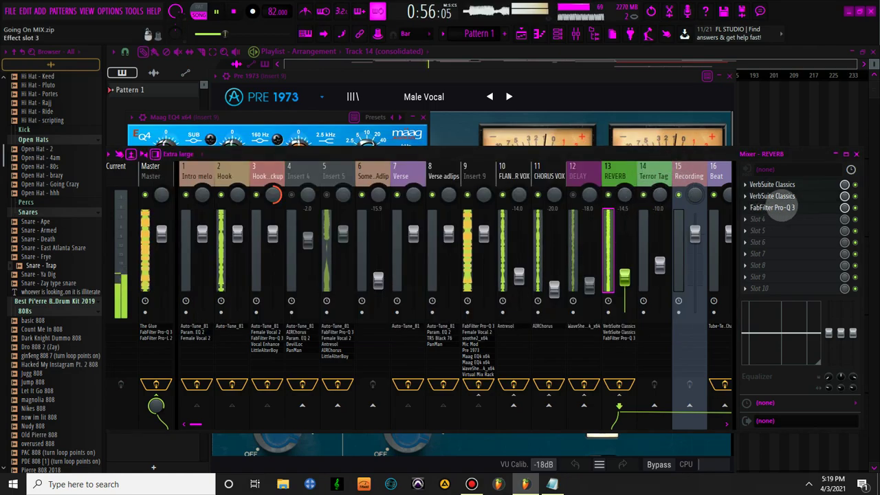
{"action": "left_click", "coordinate": [774, 207]}
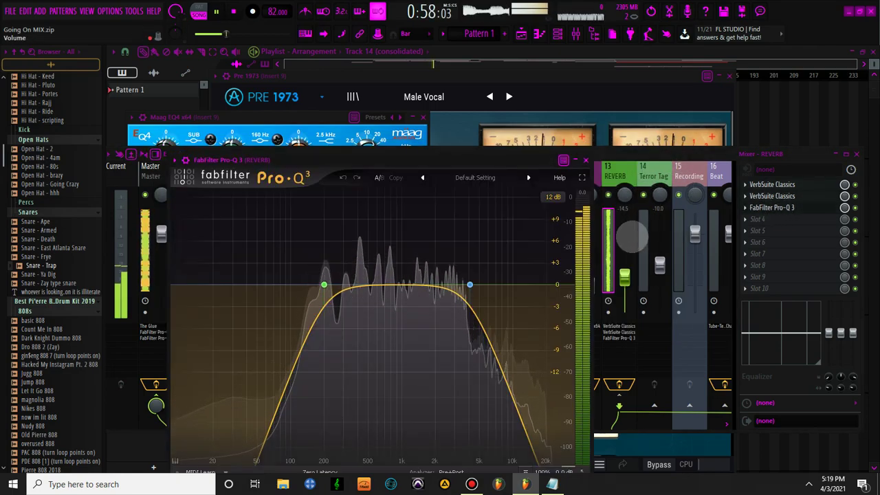
{"action": "left_click", "coordinate": [585, 160]}
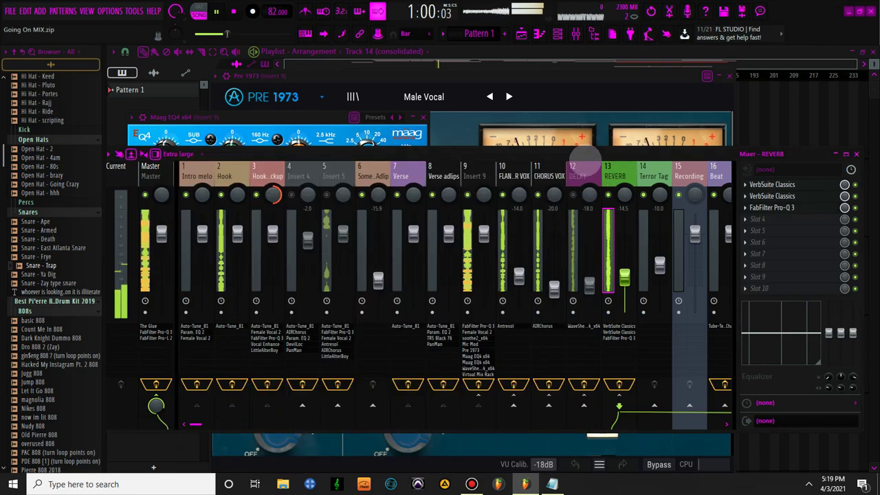
{"action": "left_click", "coordinate": [326, 195]}
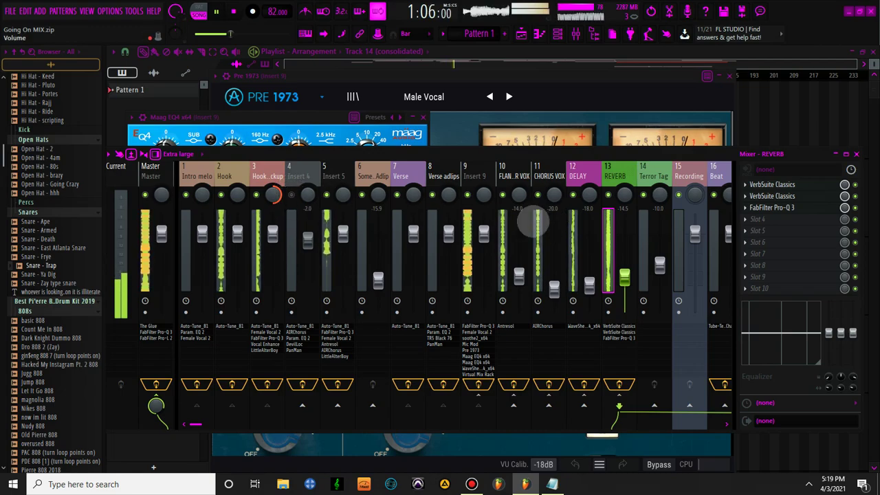
Close the PRE 1973 and Maag EQ4 windows, unmute Track 1's SMASH clip, and reshow the mixer.
{"action": "left_click", "coordinate": [857, 154]}
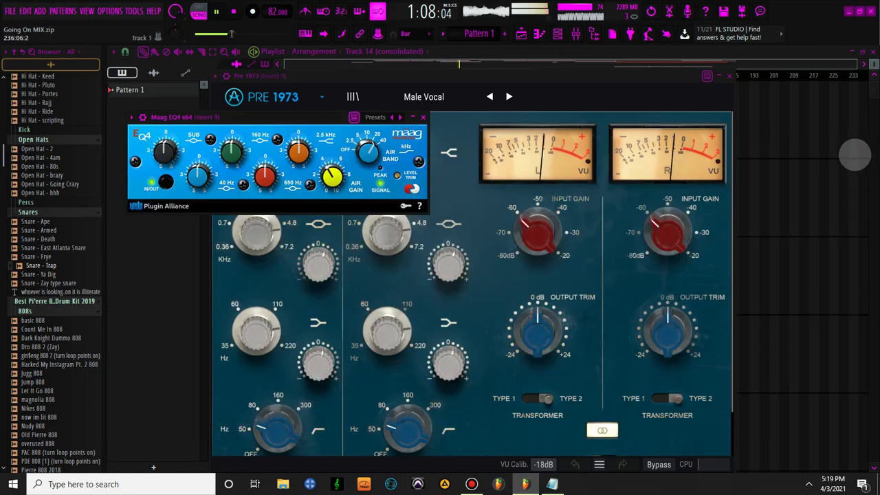
{"action": "left_click", "coordinate": [730, 75]}
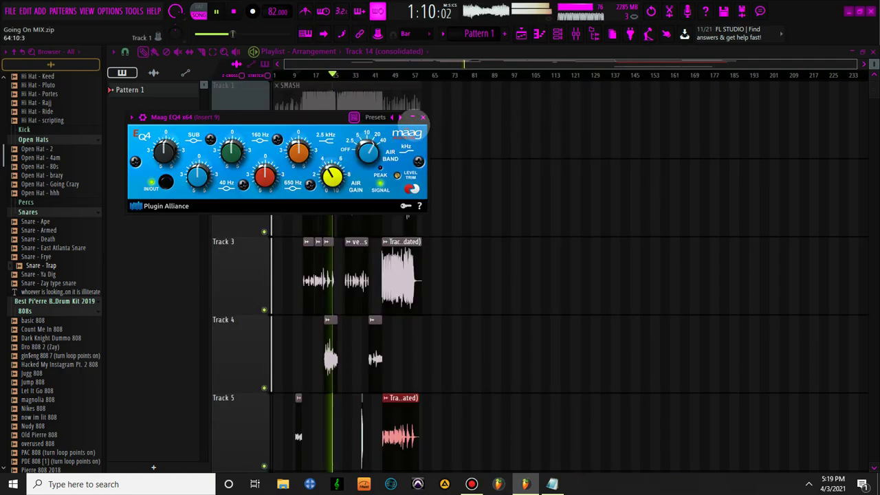
{"action": "left_click", "coordinate": [423, 116]}
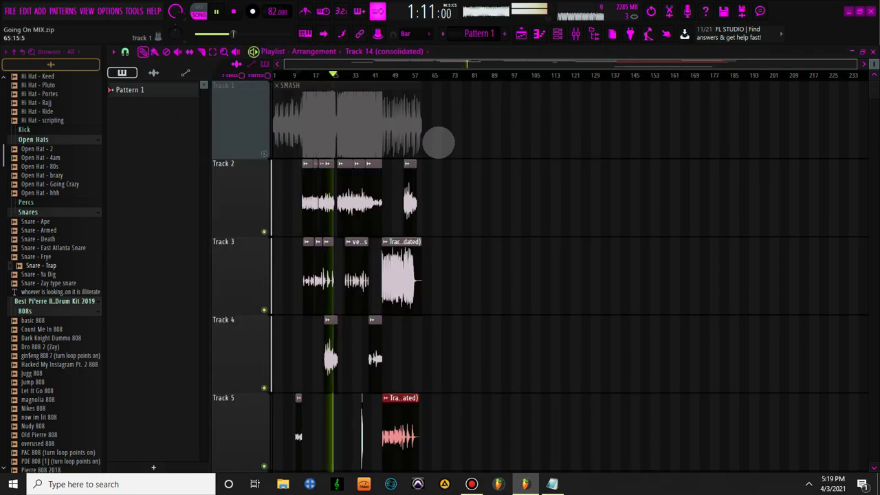
{"action": "left_click", "coordinate": [263, 153]}
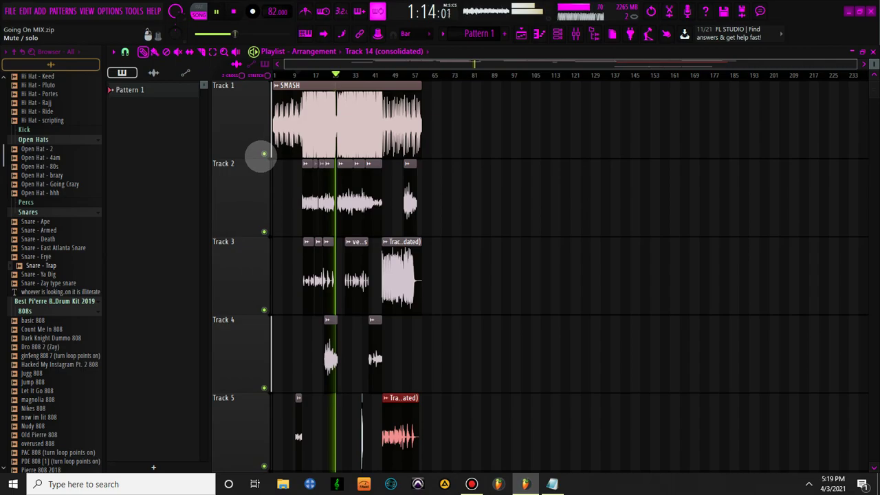
{"action": "left_click", "coordinate": [576, 34]}
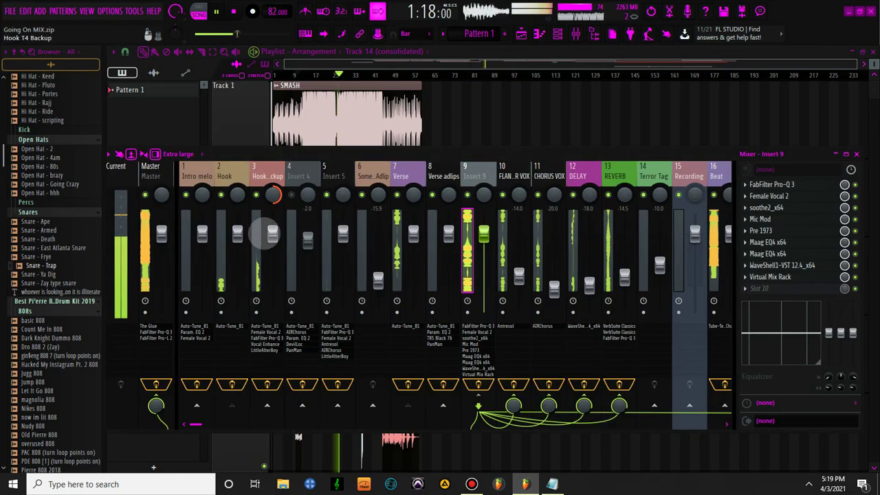
Select Hook T4 Backup and inspect its Auto-Tune_81, Tube-Tech compressor and Pro-Q 3.
{"action": "left_click", "coordinate": [261, 263]}
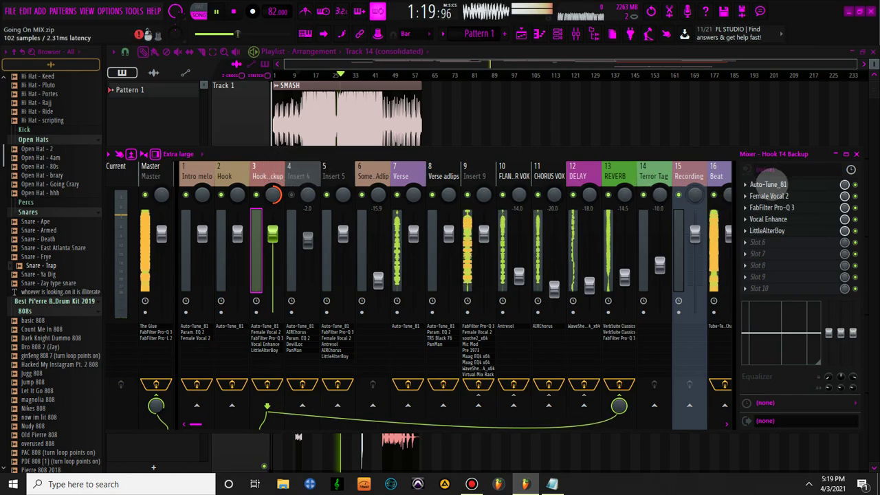
{"action": "left_click", "coordinate": [768, 184]}
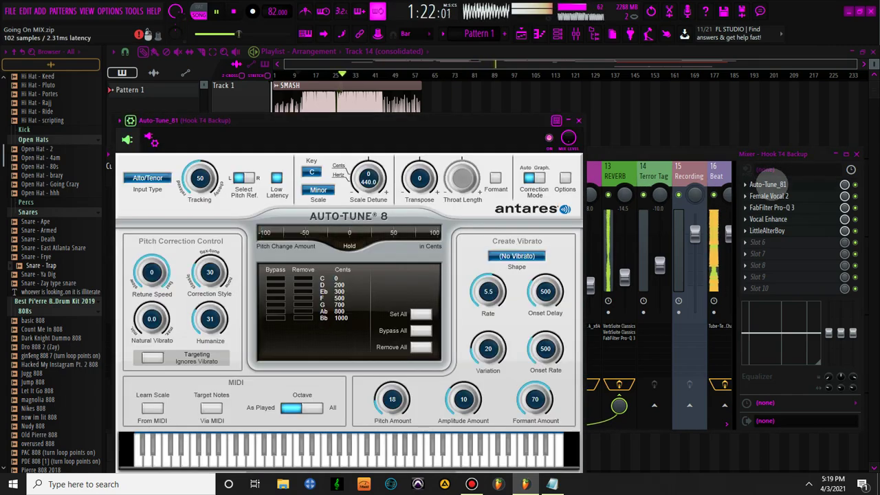
{"action": "left_click", "coordinate": [768, 184]}
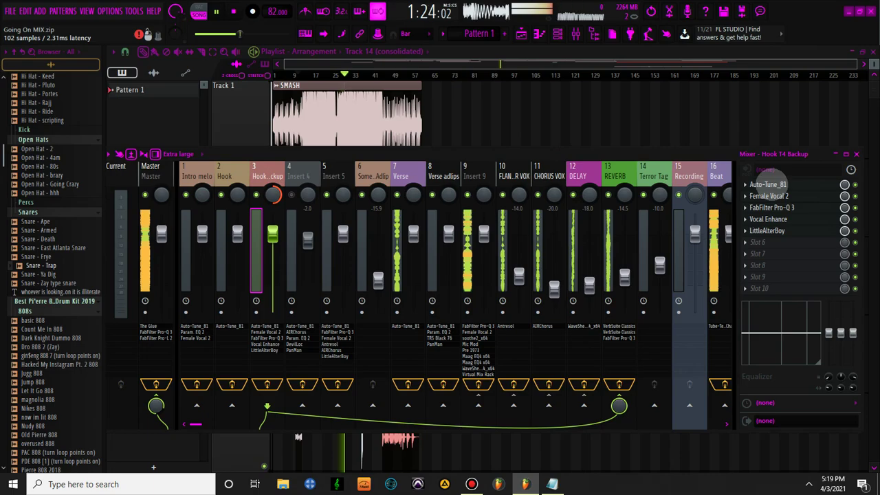
{"action": "left_click", "coordinate": [769, 196]}
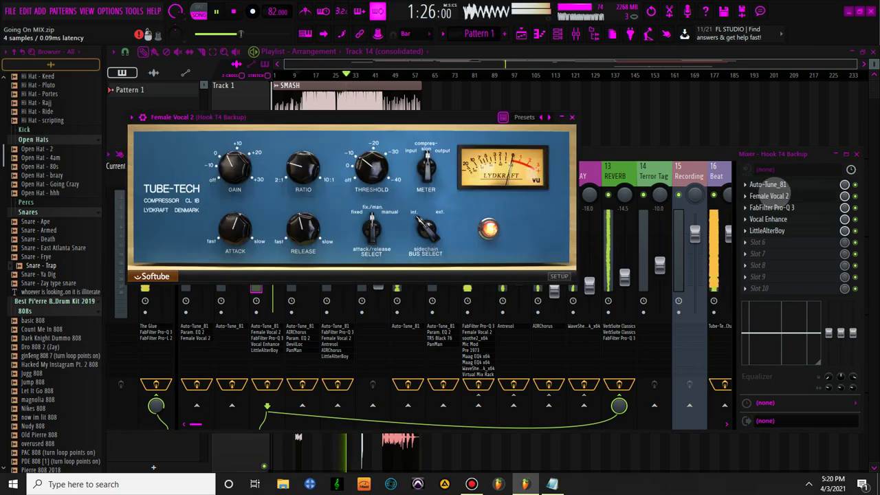
{"action": "left_click", "coordinate": [769, 196]}
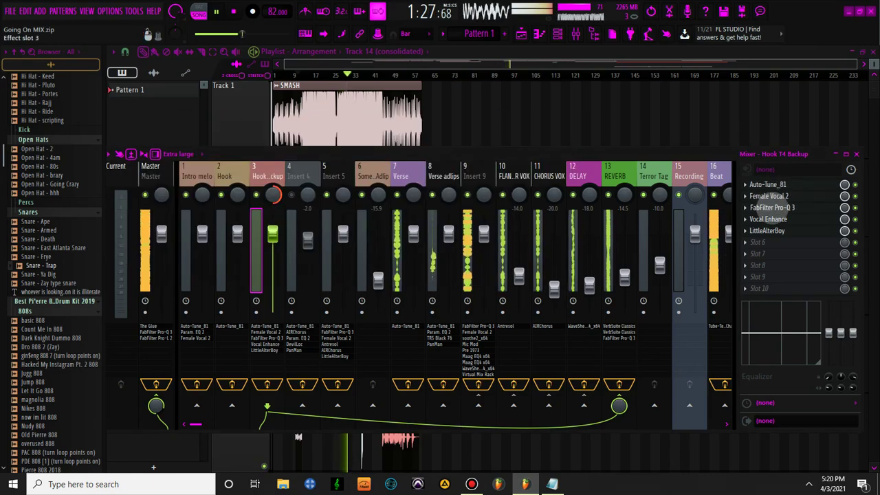
{"action": "left_click", "coordinate": [769, 208]}
{"action": "left_click", "coordinate": [772, 208]}
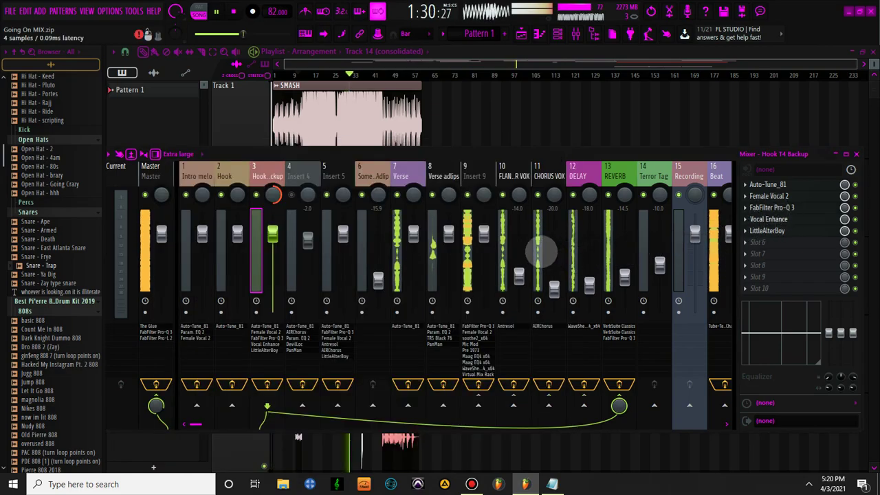
Inspect the Vocal Enhance and LittleAlterBoy plugins on Hook T4 Backup, closing each.
{"action": "left_click", "coordinate": [769, 219]}
{"action": "left_click_drag", "start_coordinate": [292, 161], "coordinate": [435, 150]}
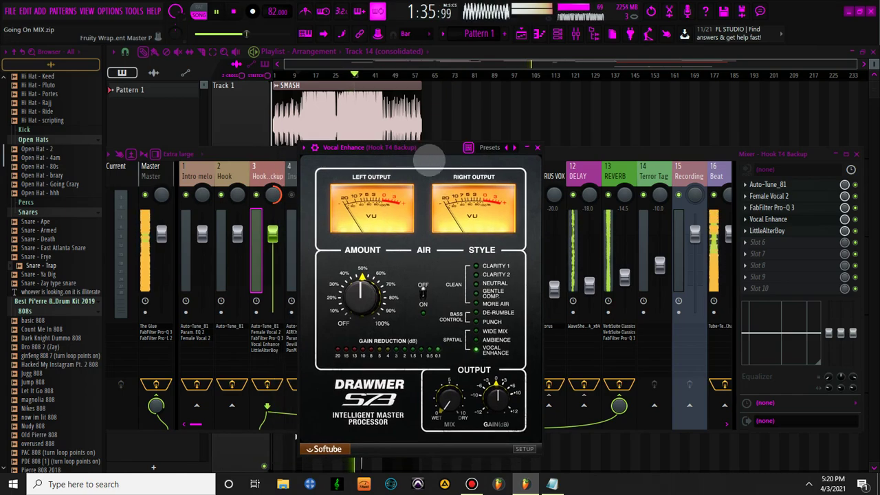
{"action": "left_click", "coordinate": [538, 147]}
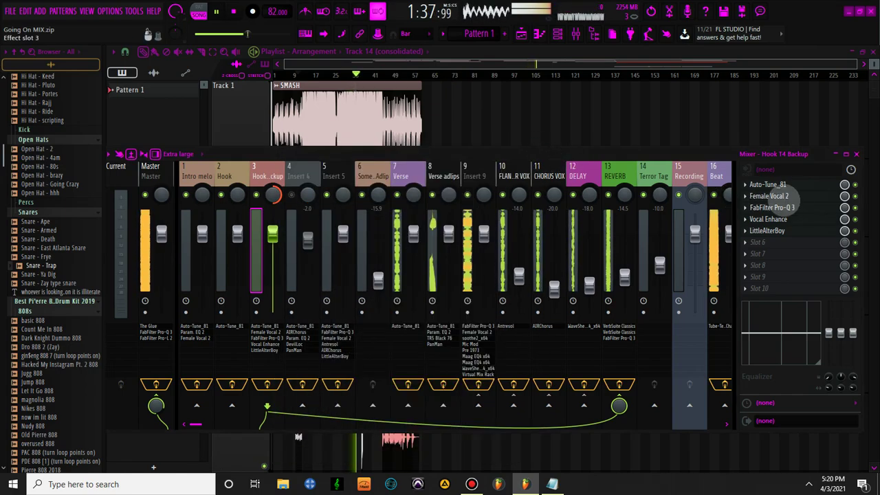
{"action": "left_click", "coordinate": [767, 231]}
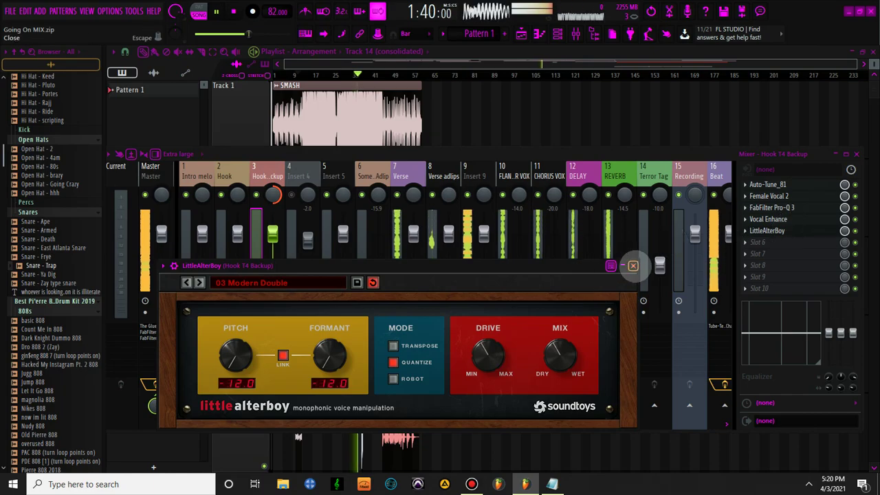
{"action": "left_click", "coordinate": [633, 265]}
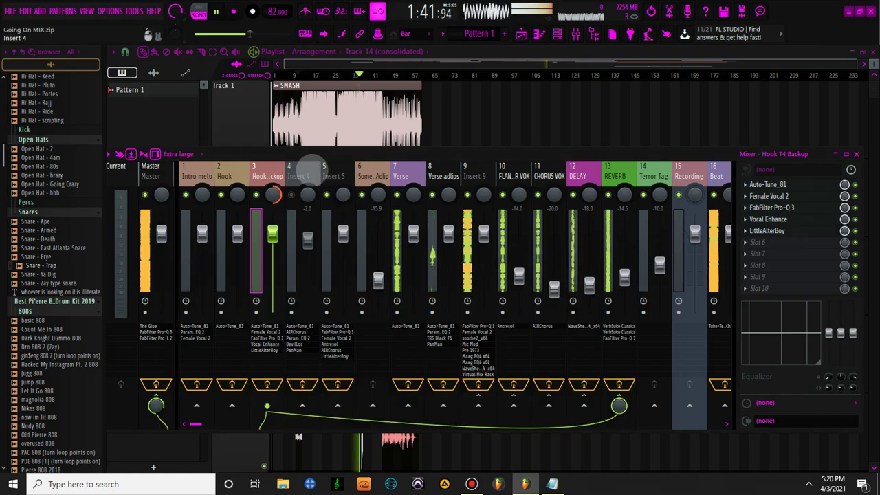
Open and close Insert 4's Auto-Tune_81, AIRChorus, Parametric EQ 2, DevilLoc and PanMan in turn.
{"action": "left_click", "coordinate": [301, 179]}
{"action": "left_click", "coordinate": [783, 184]}
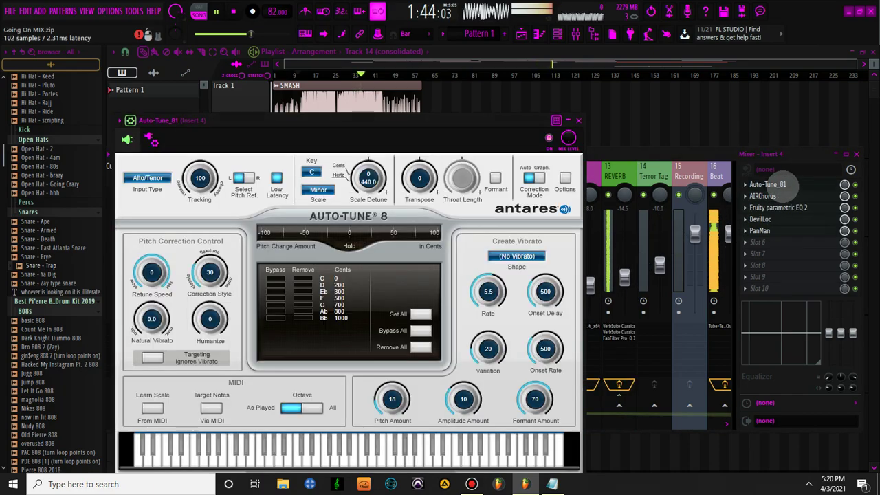
{"action": "left_click", "coordinate": [784, 184]}
{"action": "left_click", "coordinate": [784, 196]}
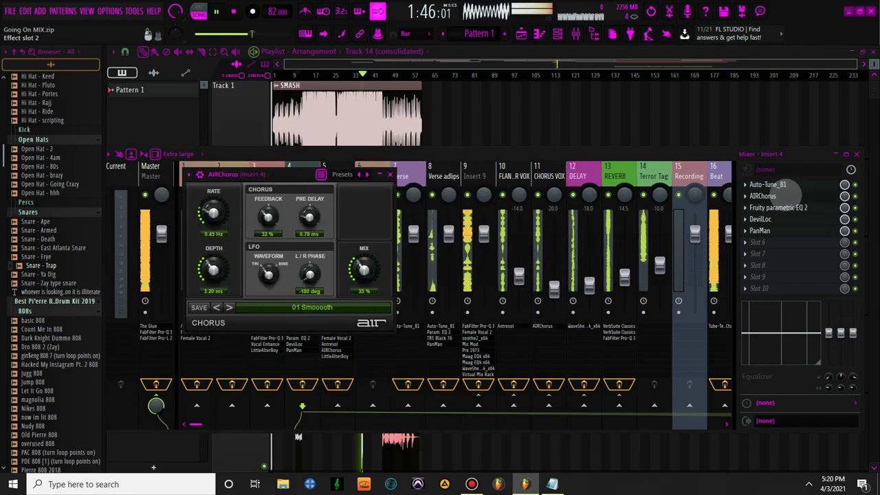
{"action": "left_click", "coordinate": [770, 196]}
{"action": "left_click", "coordinate": [784, 207]}
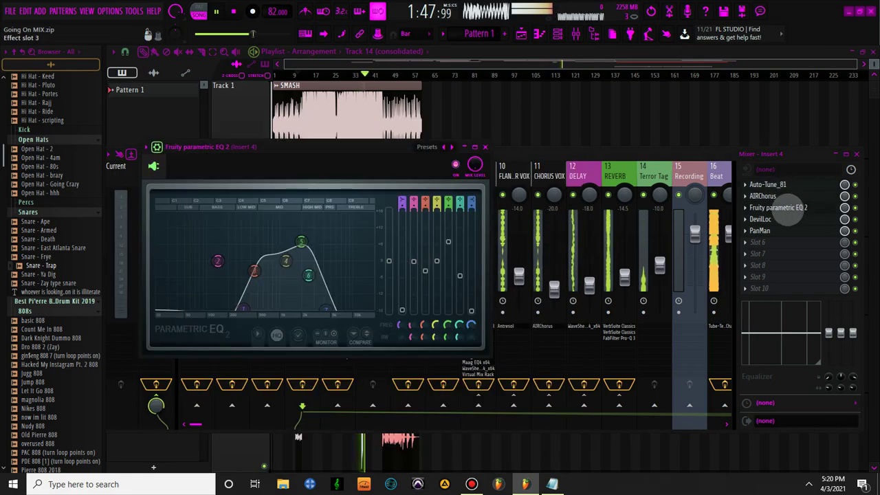
{"action": "left_click", "coordinate": [788, 208]}
{"action": "left_click", "coordinate": [784, 219]}
{"action": "left_click", "coordinate": [788, 220]}
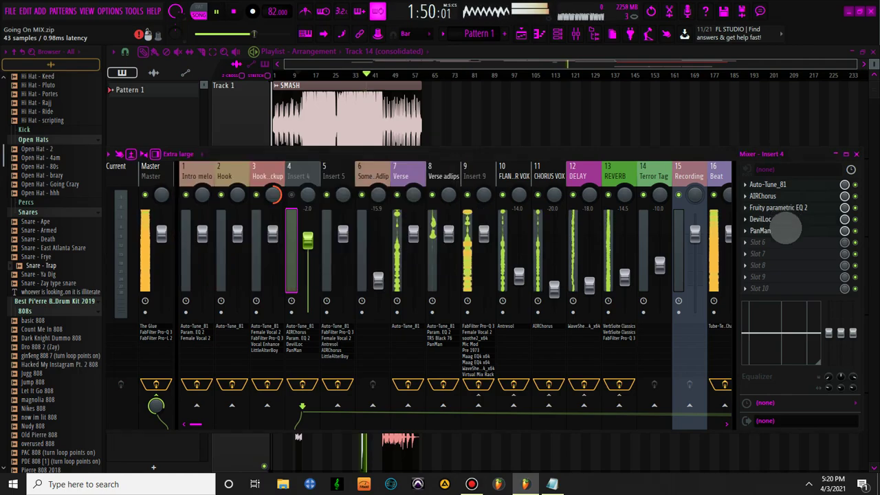
{"action": "left_click", "coordinate": [784, 231]}
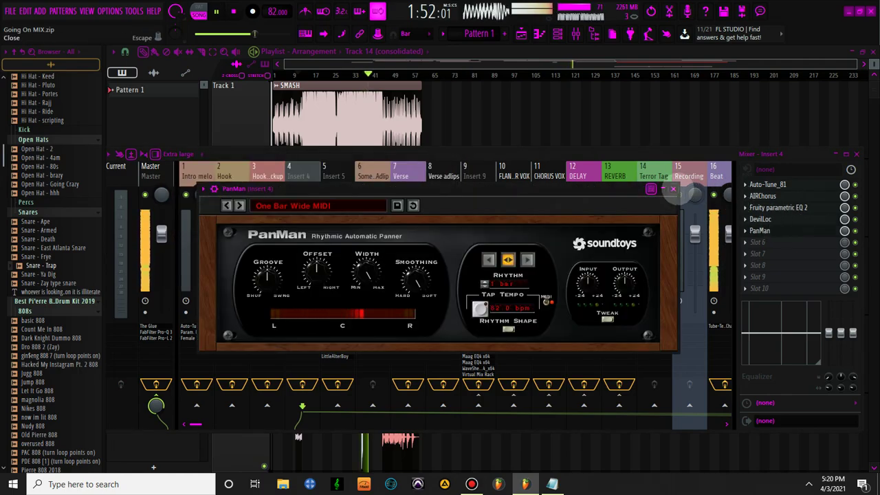
{"action": "left_click", "coordinate": [674, 188]}
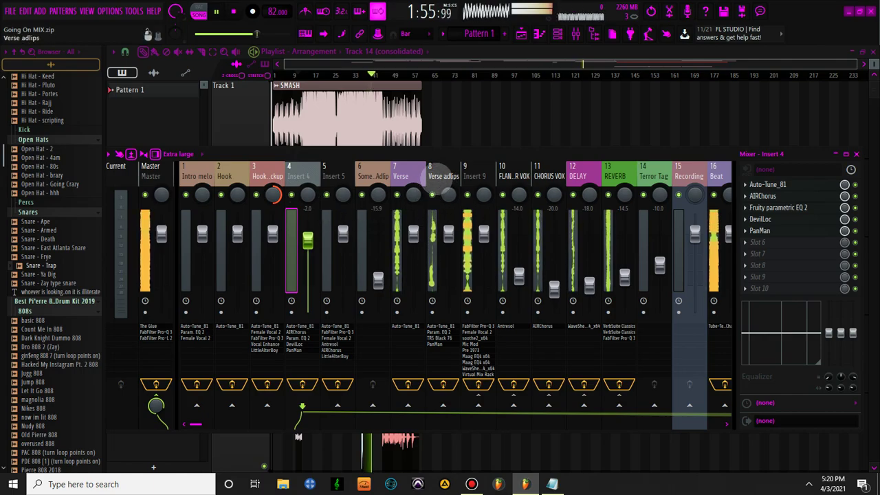
Select Insert 5, then Verse adlips, and inspect its parametric EQ and TRS Black 76.
{"action": "left_click", "coordinate": [342, 176]}
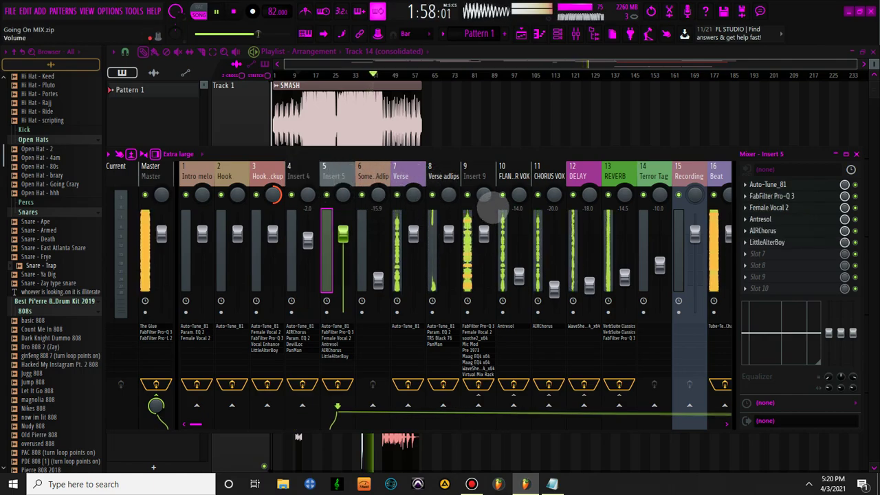
{"action": "left_click", "coordinate": [444, 172]}
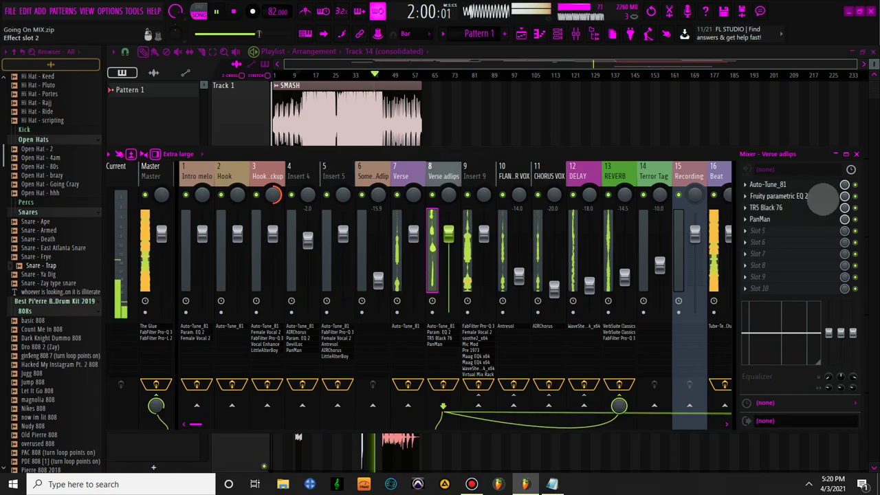
{"action": "left_click", "coordinate": [798, 196]}
{"action": "left_click", "coordinate": [797, 196]}
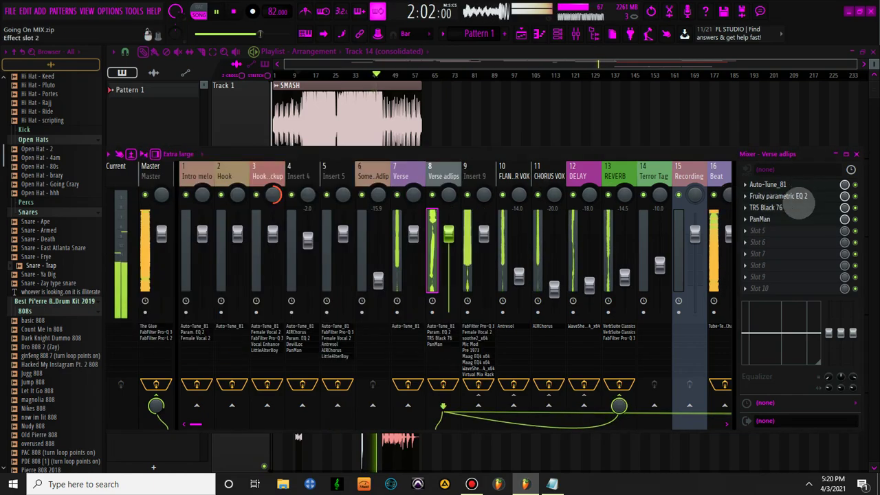
{"action": "left_click", "coordinate": [796, 209]}
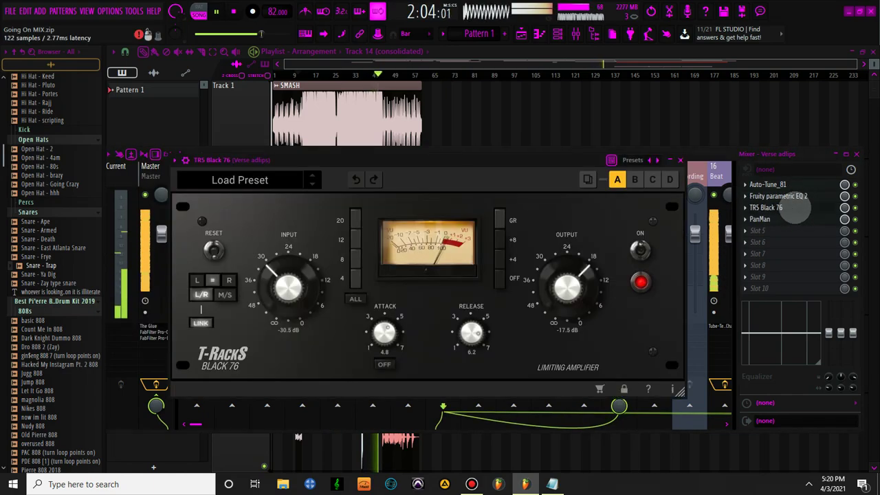
{"action": "left_click", "coordinate": [796, 208]}
Inspect Verse adlips' PanMan, then show Track 11 (consolidated)'s effects chain.
{"action": "left_click", "coordinate": [794, 219]}
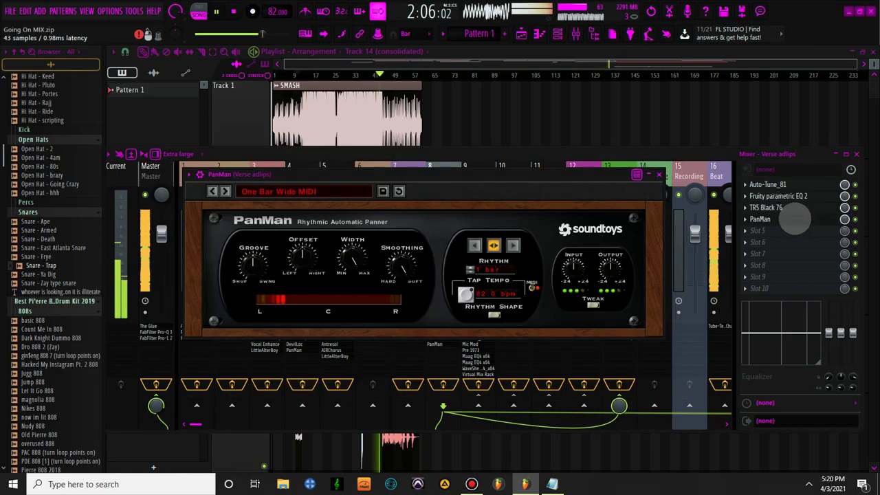
{"action": "left_click", "coordinate": [794, 219]}
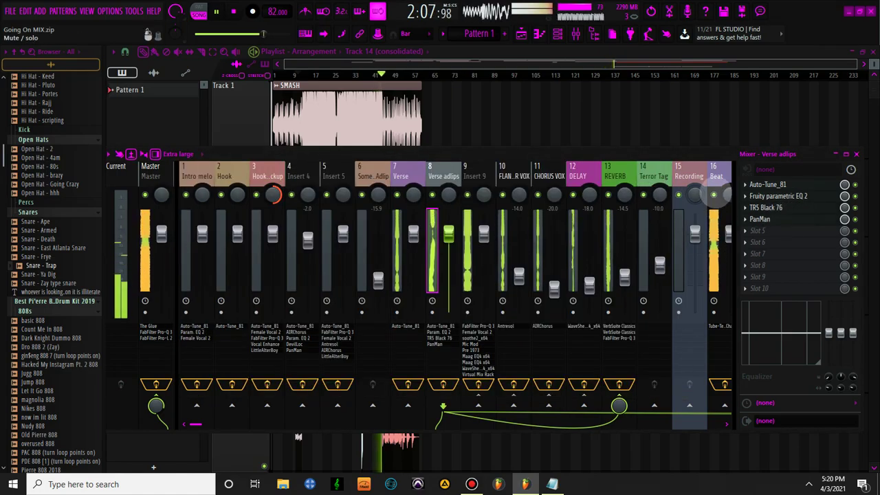
{"action": "left_click_drag", "start_coordinate": [198, 423], "coordinate": [214, 423]}
{"action": "left_click", "coordinate": [622, 173]}
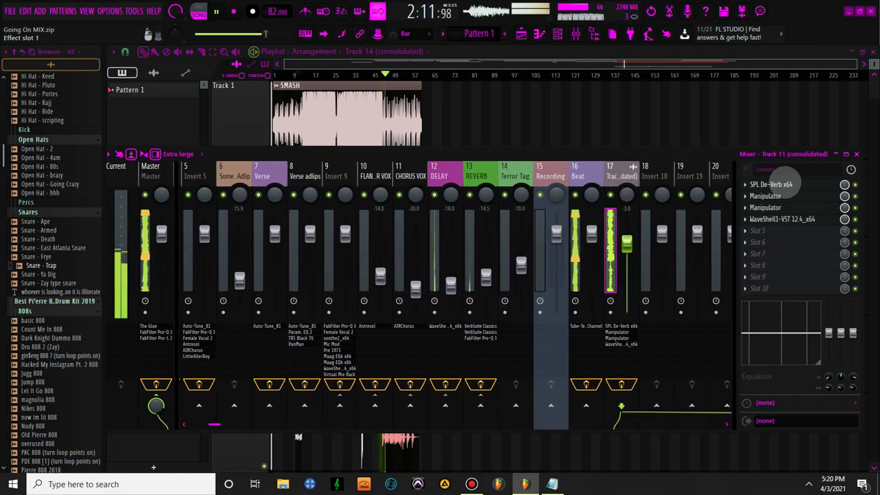
Open and close Track 11's SPL De-Verb x64 and both Manipulator plugins.
{"action": "left_click", "coordinate": [790, 184]}
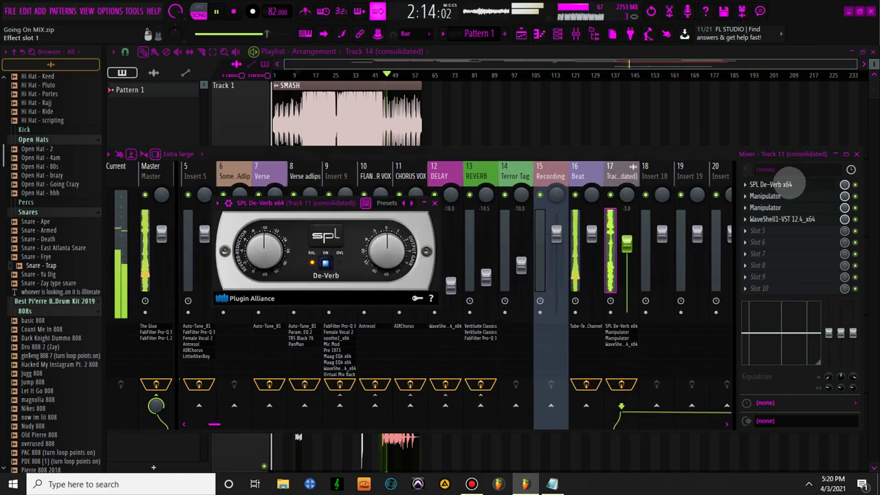
{"action": "left_click", "coordinate": [789, 183]}
{"action": "left_click", "coordinate": [794, 196]}
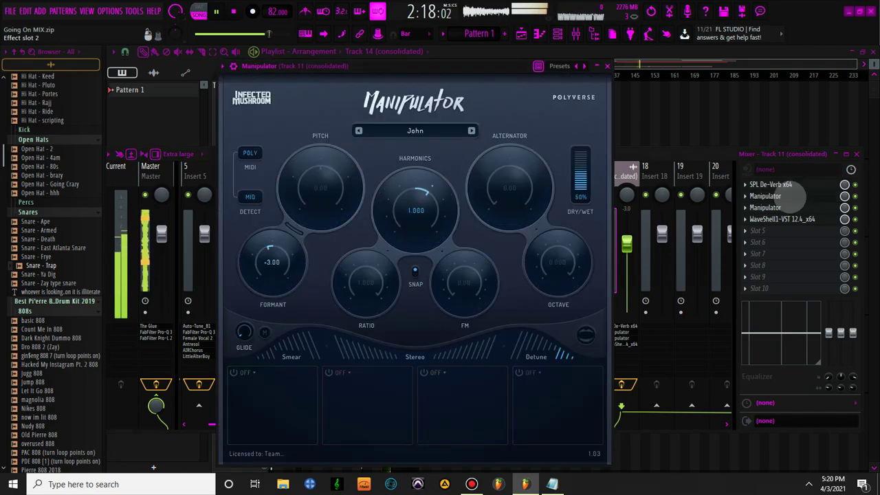
{"action": "left_click", "coordinate": [796, 197]}
{"action": "left_click", "coordinate": [796, 207]}
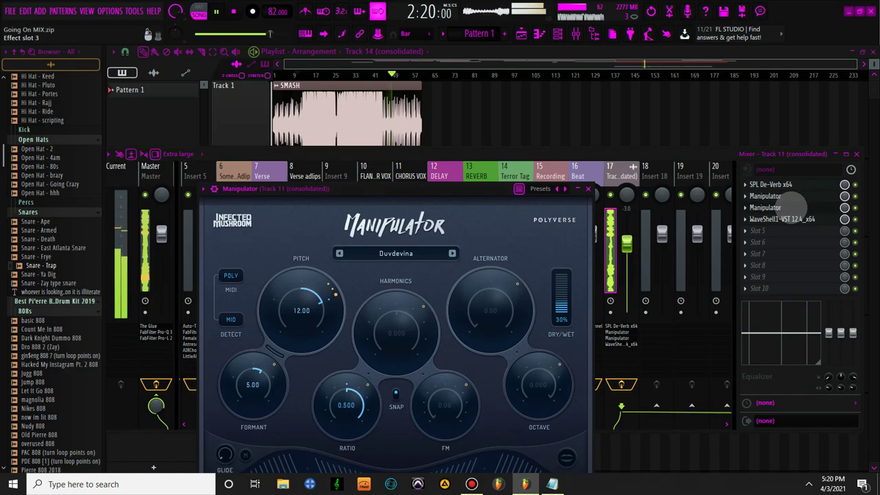
{"action": "left_click", "coordinate": [796, 207]}
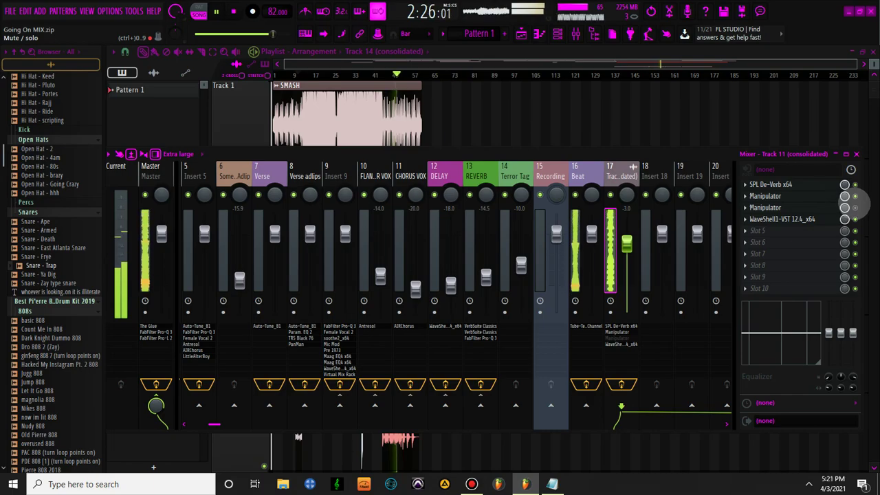
Open the WaveShell StudioRack's OneKnob Filter, then bring the Notepad credits note forward.
{"action": "left_click", "coordinate": [778, 219]}
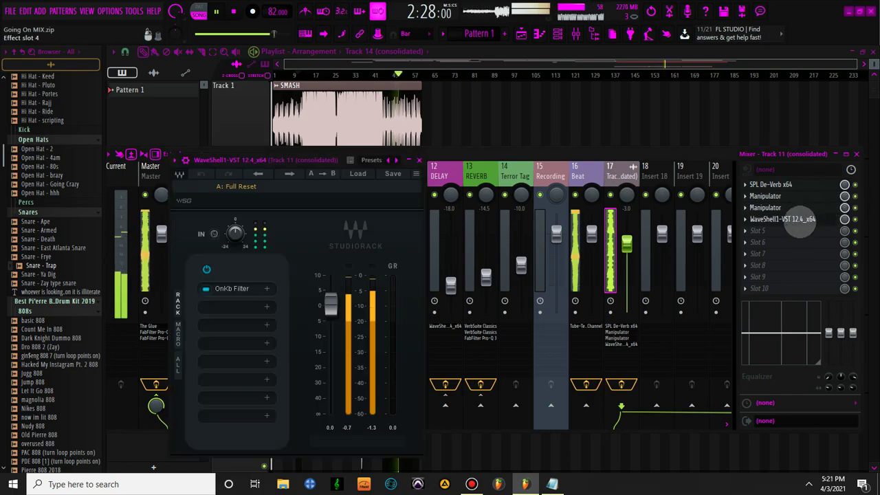
{"action": "left_click", "coordinate": [224, 292]}
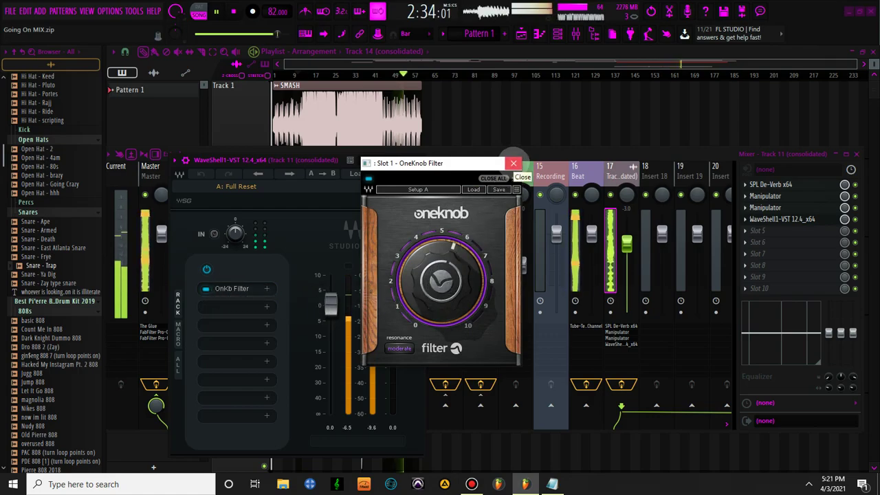
{"action": "left_click", "coordinate": [552, 484]}
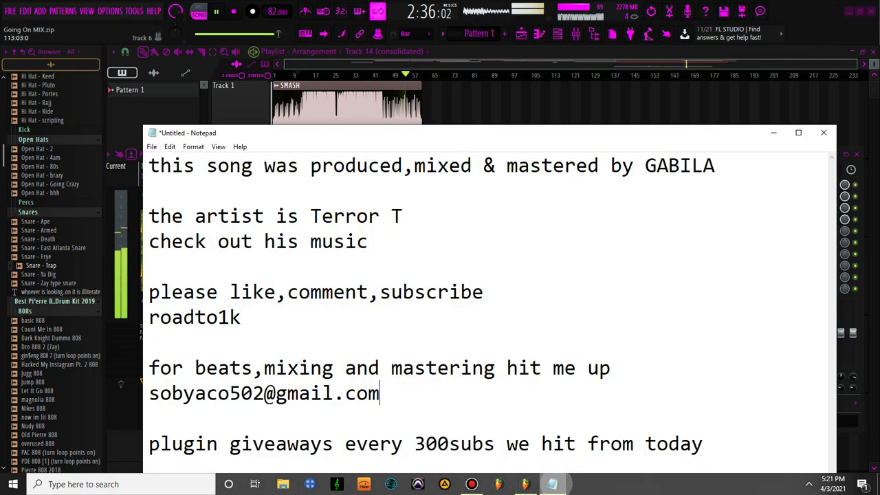
Move the Notepad window up slightly and select 'like,comment,subscribe'.
{"action": "left_click_drag", "start_coordinate": [404, 142], "coordinate": [404, 109]}
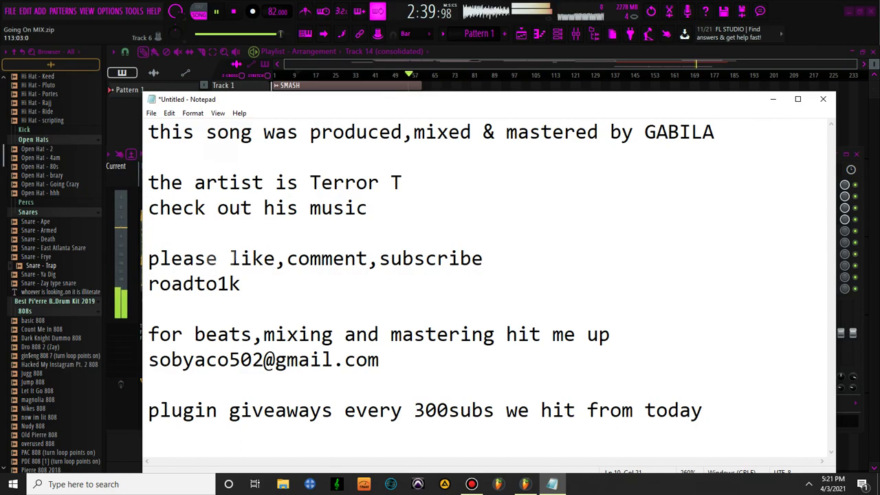
{"action": "left_click_drag", "start_coordinate": [229, 259], "coordinate": [473, 259]}
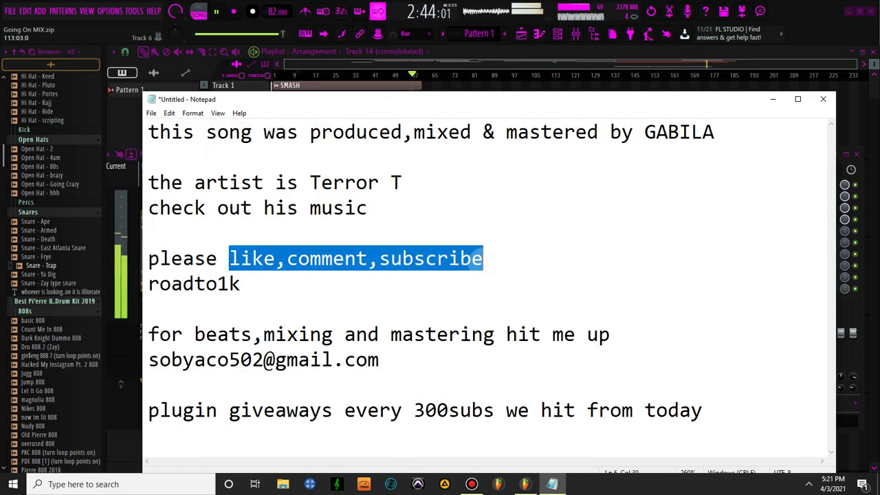
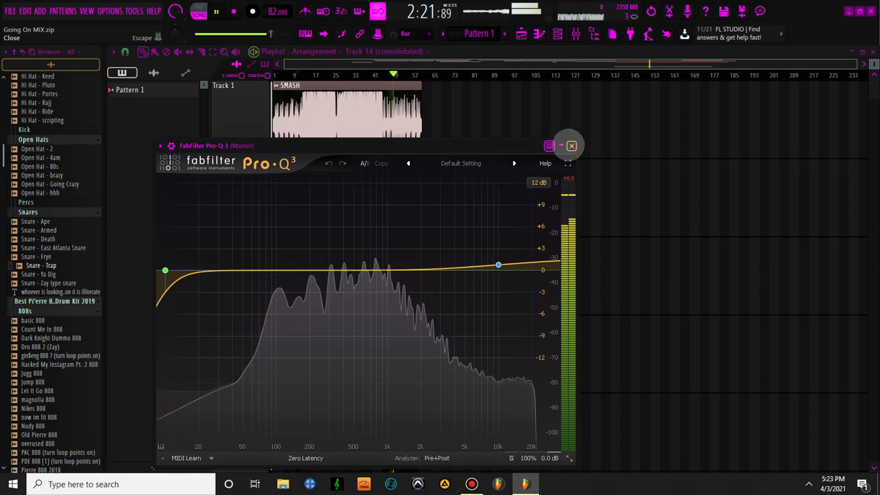
Open The Glue from the master chain and position it to the right, keeping Pro-Q 3 visible.
{"action": "left_click_drag", "start_coordinate": [508, 147], "coordinate": [781, 128]}
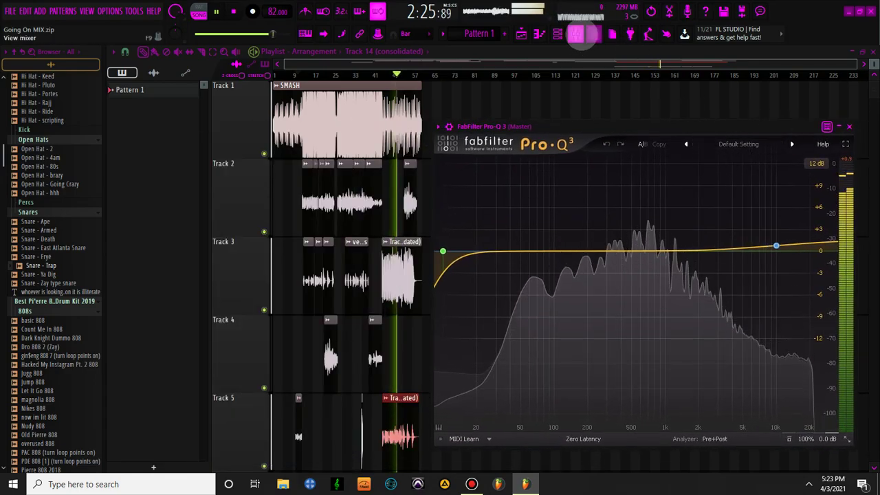
{"action": "key", "text": "F9"}
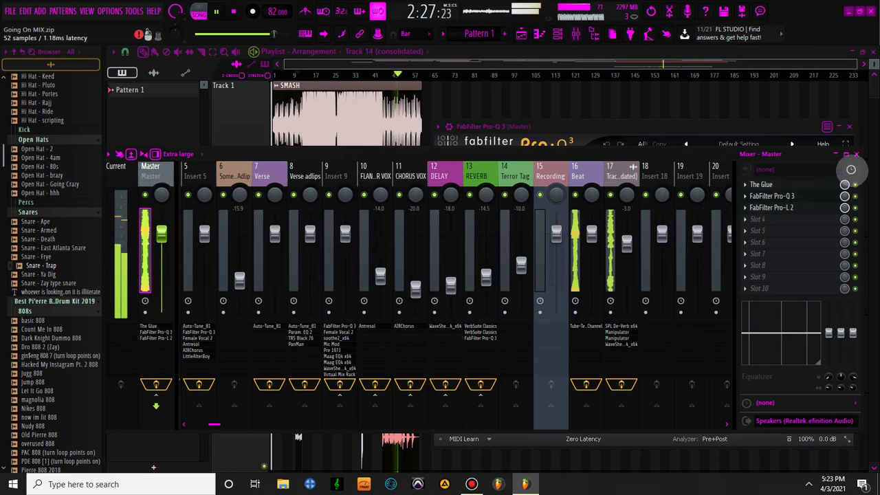
{"action": "left_click", "coordinate": [761, 184]}
{"action": "key", "text": "F9"}
{"action": "left_click_drag", "start_coordinate": [413, 102], "coordinate": [488, 102]}
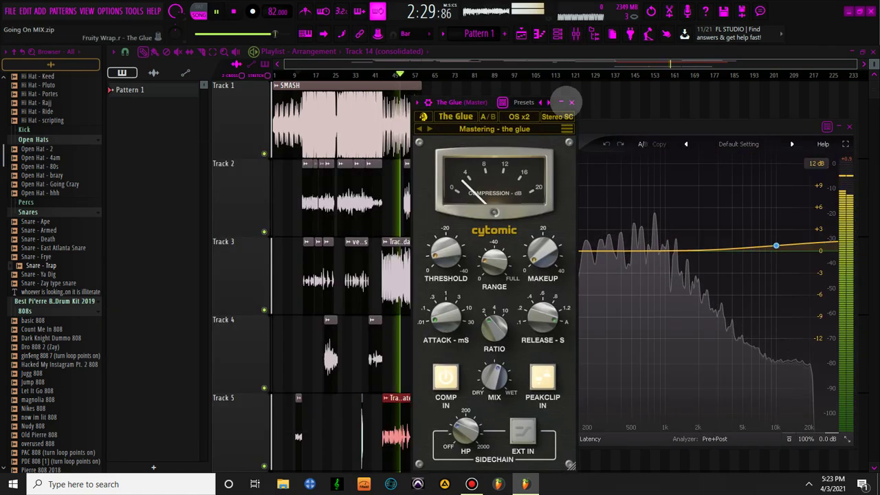
{"action": "left_click_drag", "start_coordinate": [565, 101], "coordinate": [615, 100]}
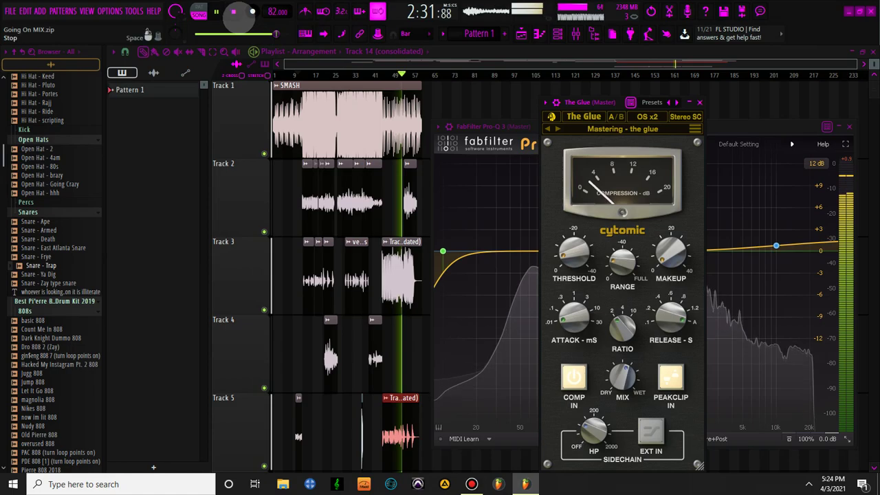
Stop and restart playback from the beginning, then bring the mixer back up.
{"action": "left_click", "coordinate": [234, 12]}
{"action": "left_click", "coordinate": [217, 13]}
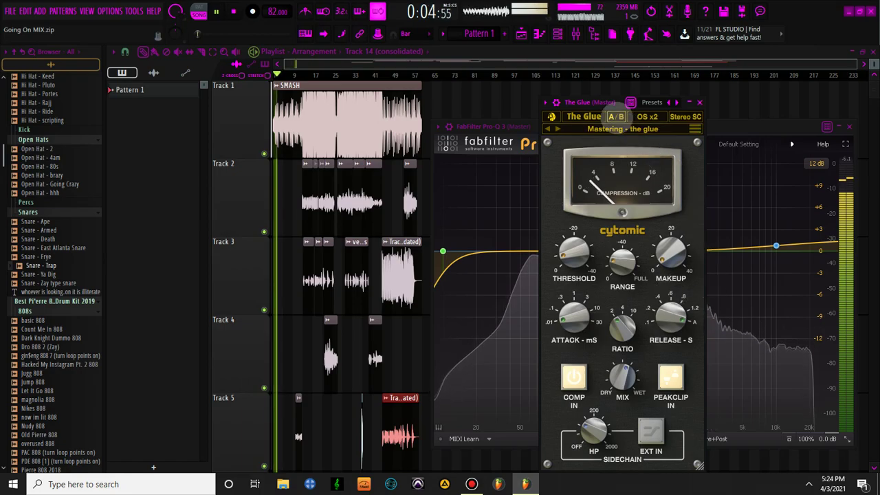
{"action": "left_click", "coordinate": [575, 34]}
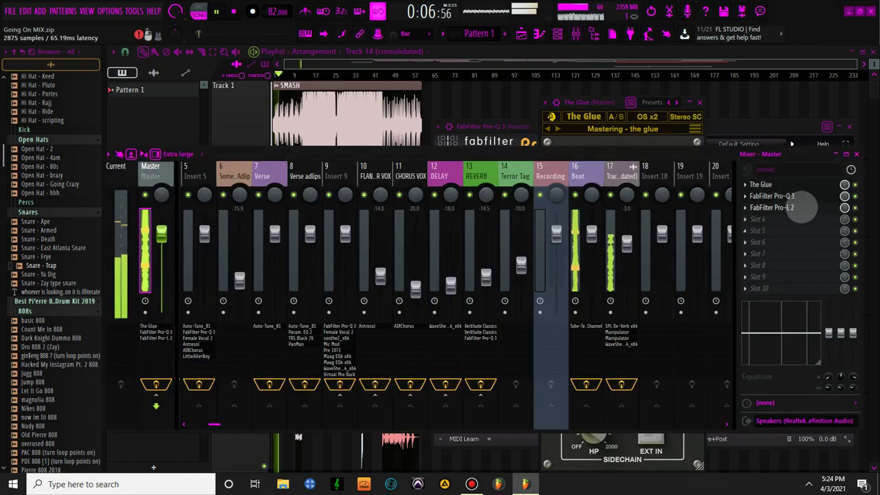
Open FabFilter Pro-L 2 from the Master insert and arrange it beside Pro-Q 3 and The Glue.
{"action": "left_click", "coordinate": [798, 207]}
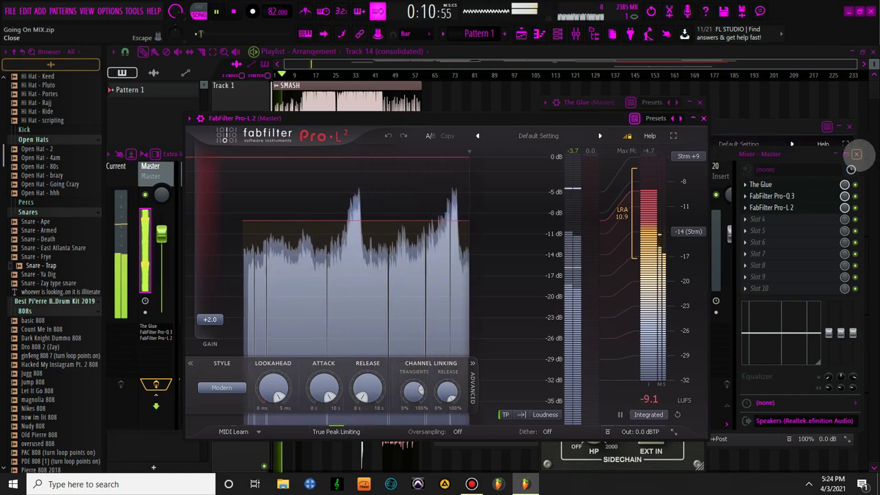
{"action": "left_click", "coordinate": [641, 150]}
{"action": "left_click_drag", "start_coordinate": [599, 118], "coordinate": [529, 149]}
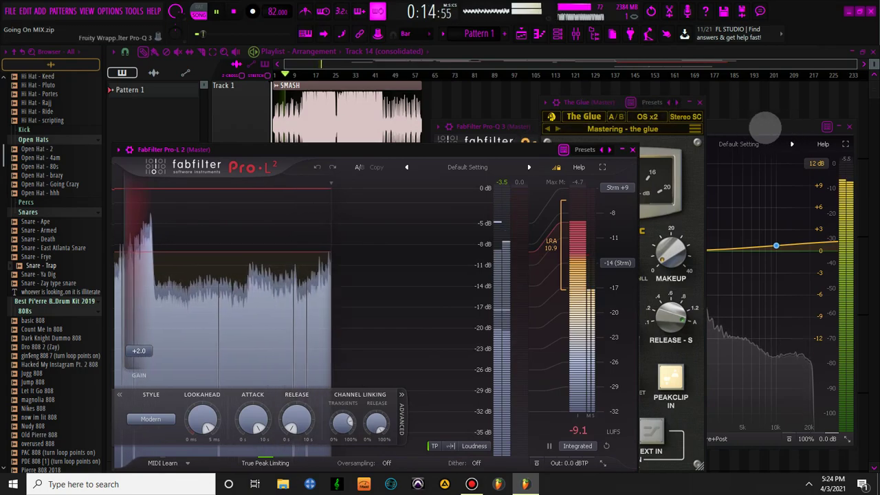
{"action": "left_click_drag", "start_coordinate": [765, 126], "coordinate": [791, 151]}
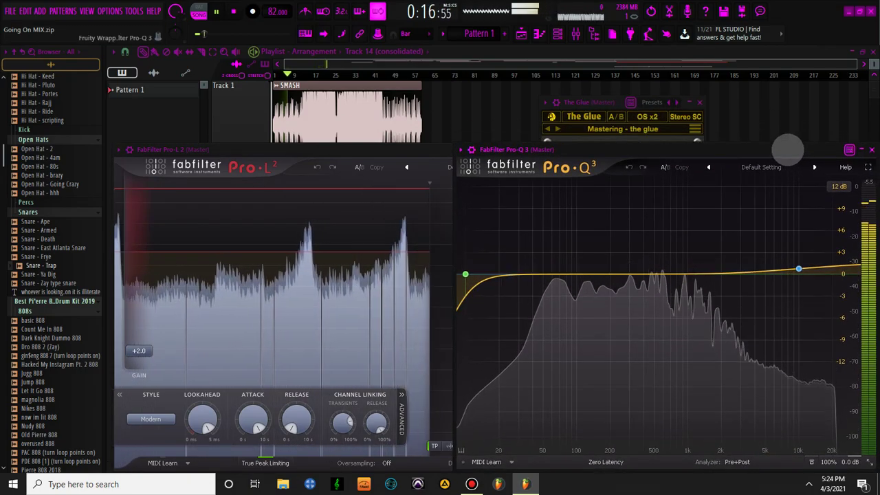
{"action": "left_click_drag", "start_coordinate": [615, 101], "coordinate": [680, 107]}
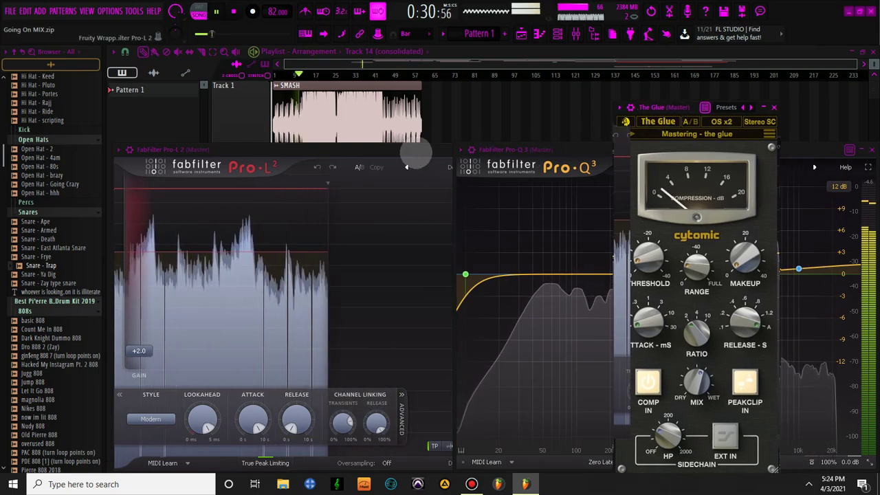
Bring Pro-L 2 forward, shift The Glue slightly right, close Pro-Q 3, and reopen the mixer.
{"action": "left_click", "coordinate": [416, 153]}
{"action": "left_click_drag", "start_coordinate": [696, 104], "coordinate": [718, 96]}
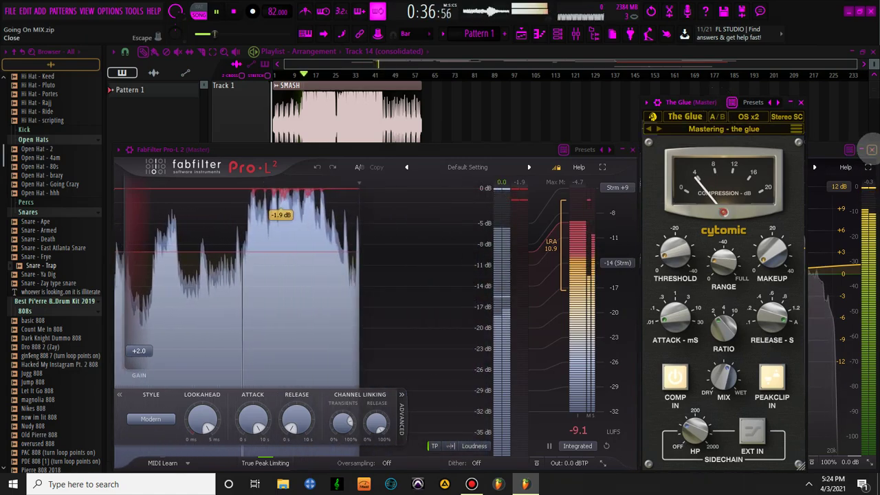
{"action": "left_click", "coordinate": [872, 149]}
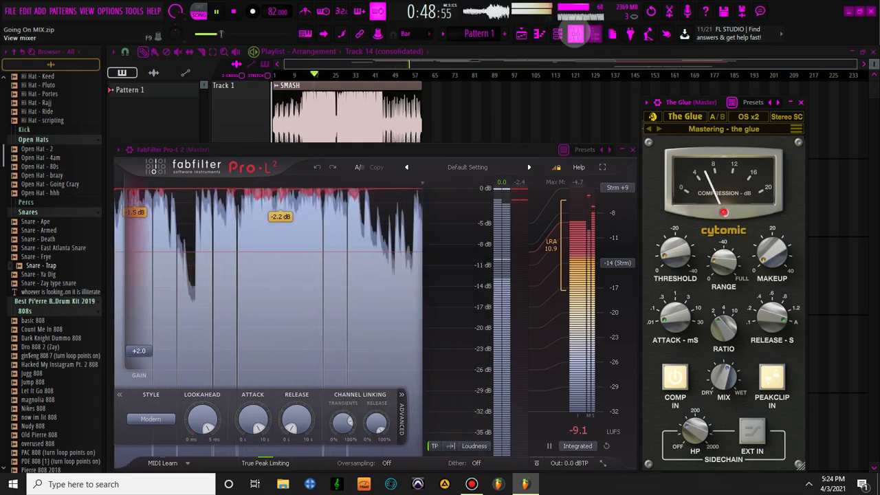
{"action": "left_click", "coordinate": [576, 34]}
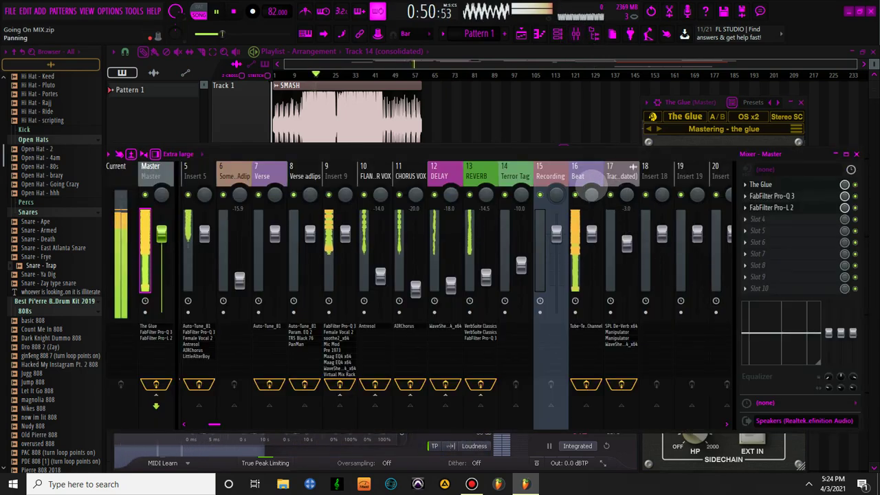
{"action": "left_click", "coordinate": [588, 173]}
{"action": "left_click", "coordinate": [784, 184]}
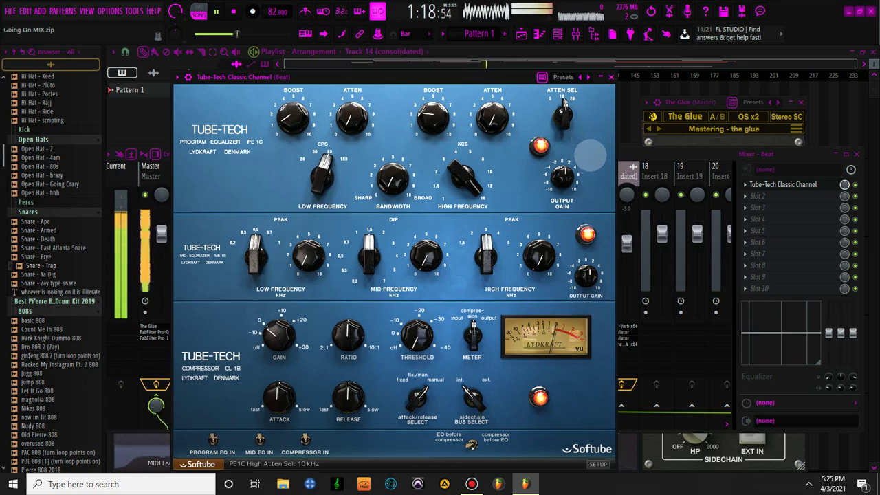
{"action": "left_click", "coordinate": [611, 77]}
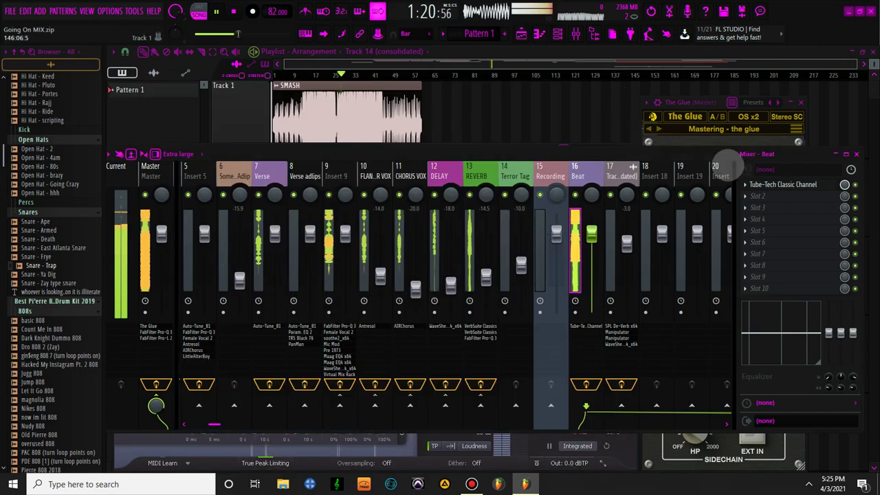
{"action": "left_click", "coordinate": [856, 147]}
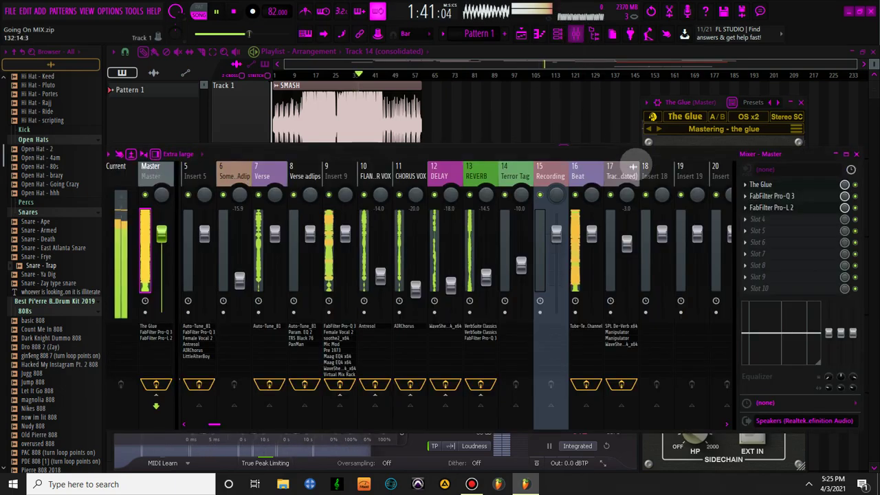
Open the A Plate and Large Hall VerbSuite Classics reverbs on insert 13 REVERB and separate their windows.
{"action": "left_click", "coordinate": [576, 33]}
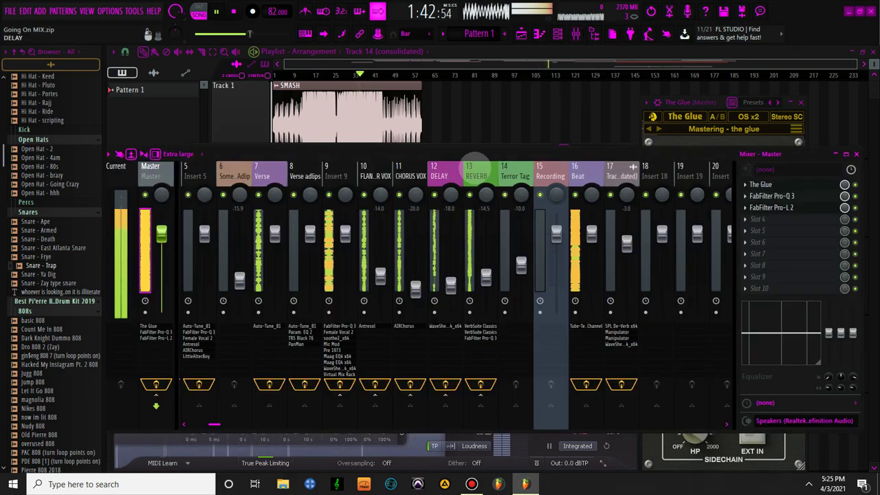
{"action": "left_click", "coordinate": [470, 172]}
{"action": "left_click", "coordinate": [767, 184]}
{"action": "left_click", "coordinate": [772, 196]}
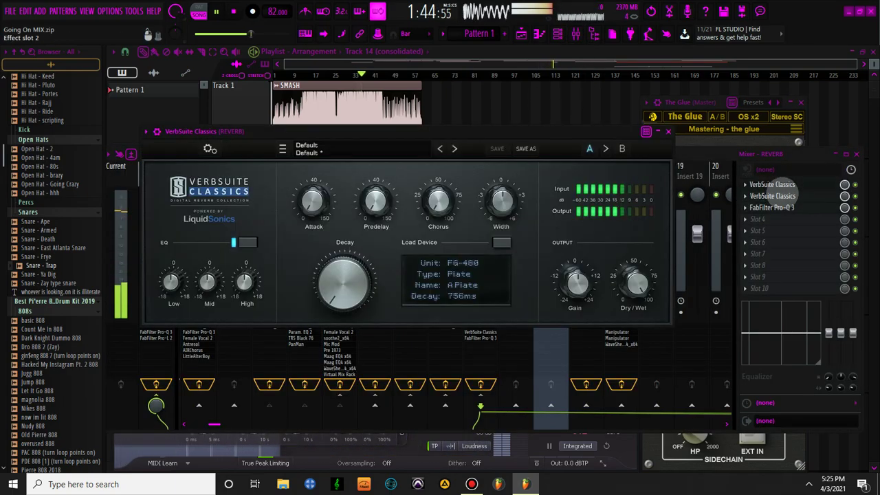
{"action": "left_click", "coordinate": [857, 154]}
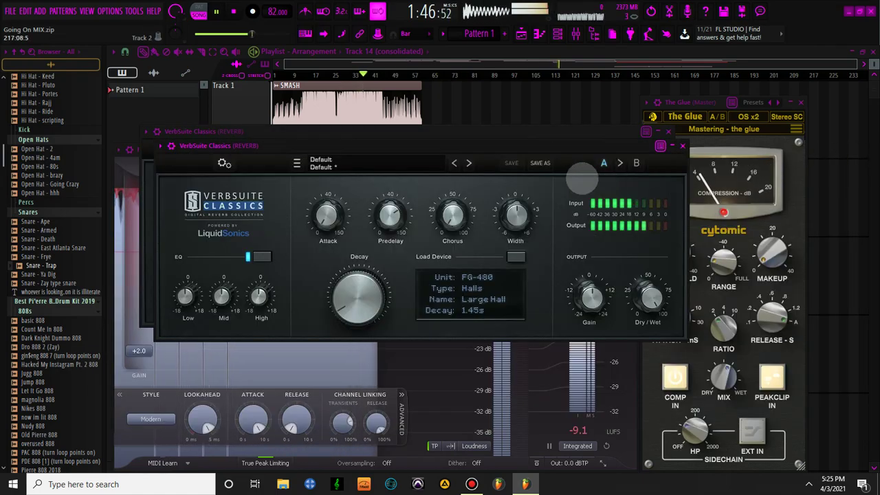
{"action": "left_click_drag", "start_coordinate": [560, 145], "coordinate": [603, 273]}
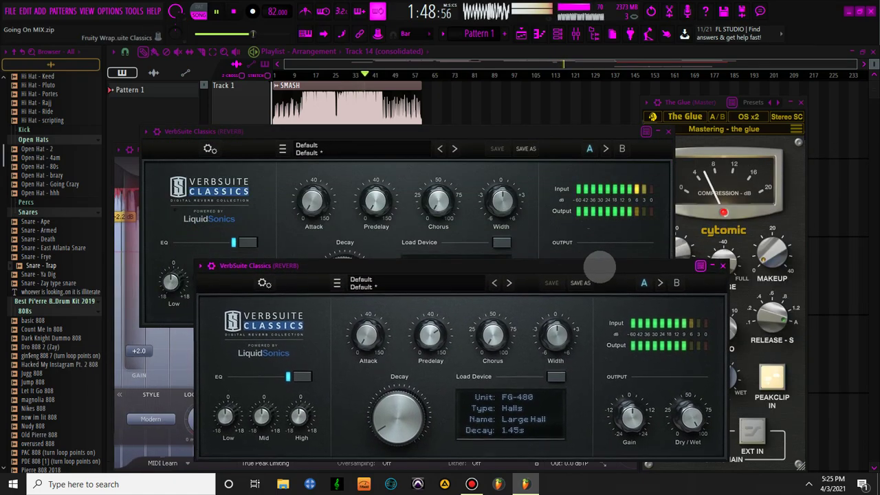
{"action": "left_click_drag", "start_coordinate": [547, 131], "coordinate": [561, 66]}
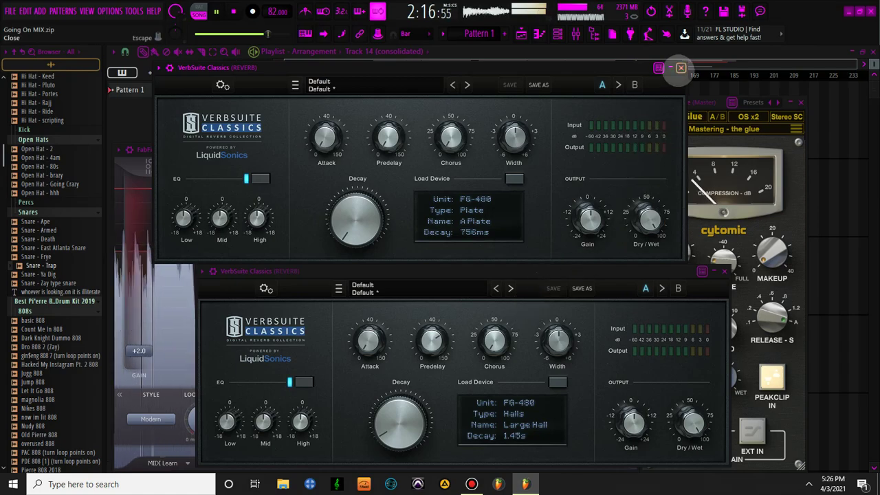
Close the A Plate and Large Hall VerbSuite Classics windows.
{"action": "left_click", "coordinate": [681, 67]}
{"action": "left_click", "coordinate": [724, 271]}
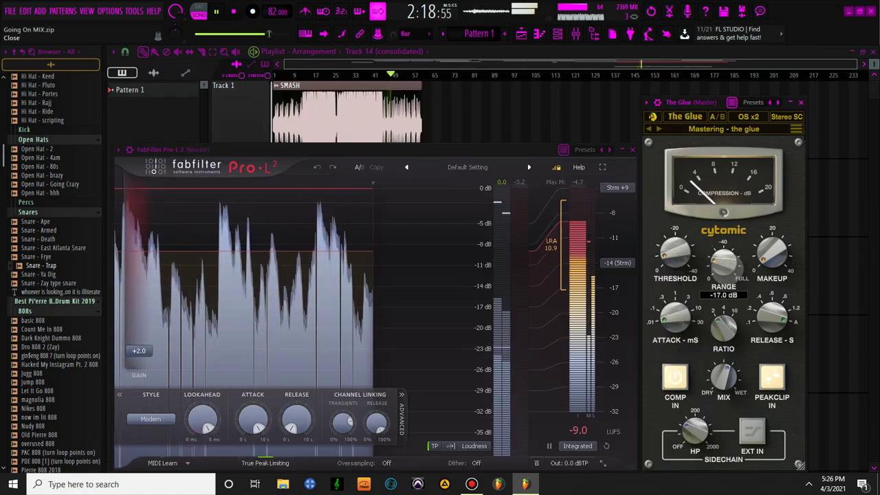